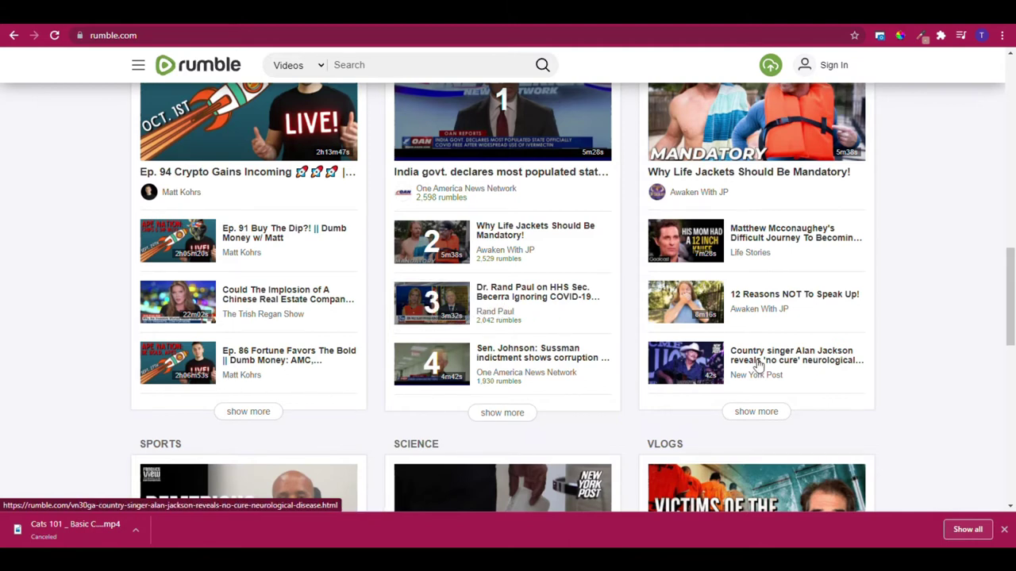
pyautogui.scroll(8, 543, 230)
pyautogui.scroll(2, 532, 228)
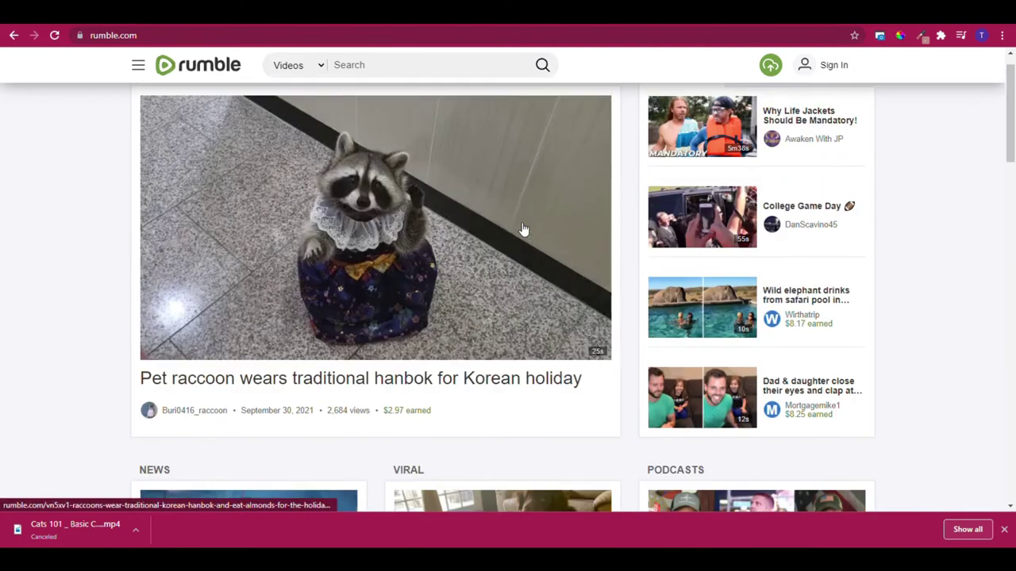
pyautogui.click(136, 67)
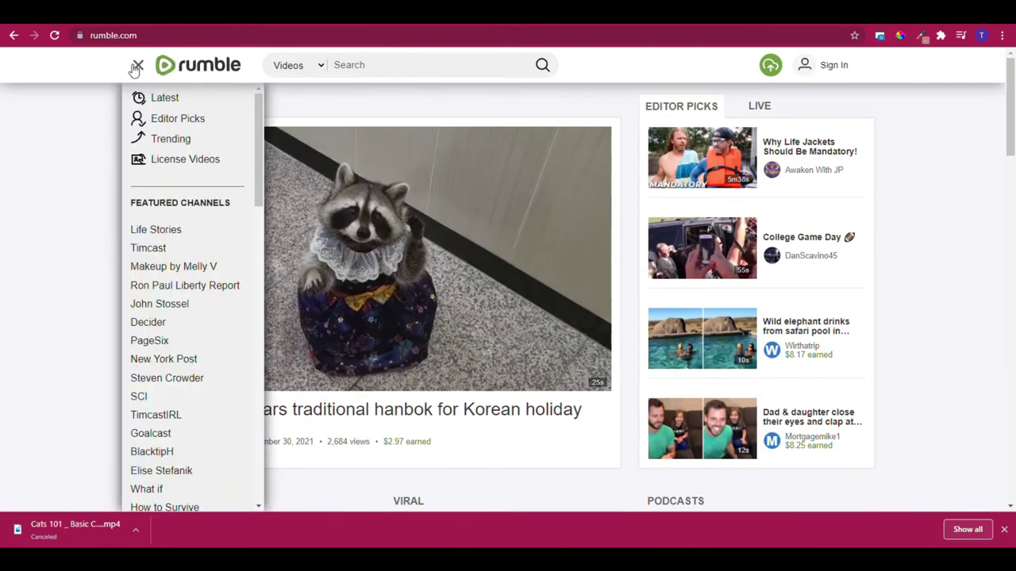
pyautogui.click(65, 220)
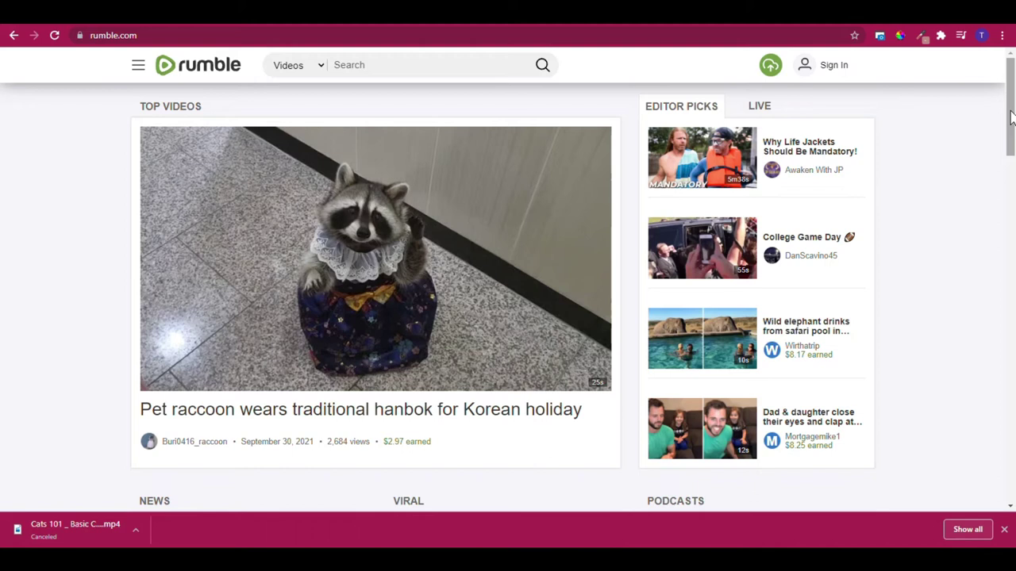
pyautogui.click(310, 67)
pyautogui.click(310, 75)
pyautogui.moveTo(1013, 127); pyautogui.dragTo(964, 154)
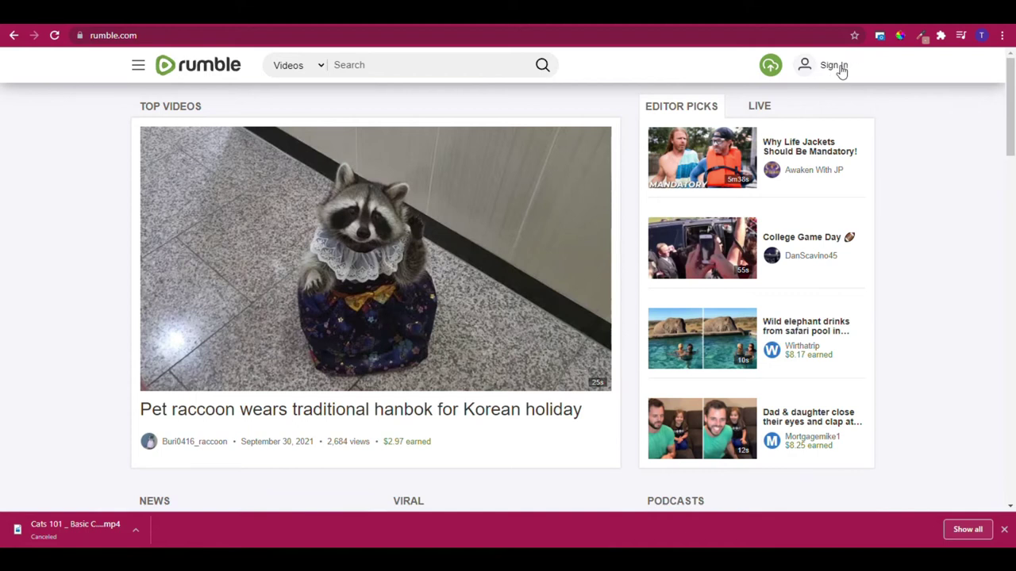
# Step: Start a new Rumble account, entering a username and the password in both password fields
pyautogui.click(833, 66)
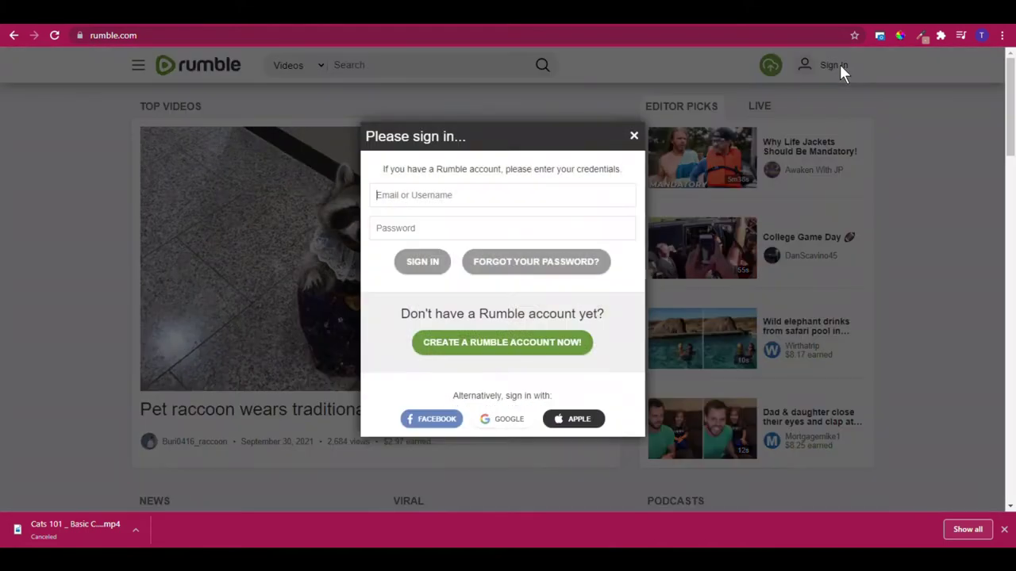
pyautogui.click(514, 351)
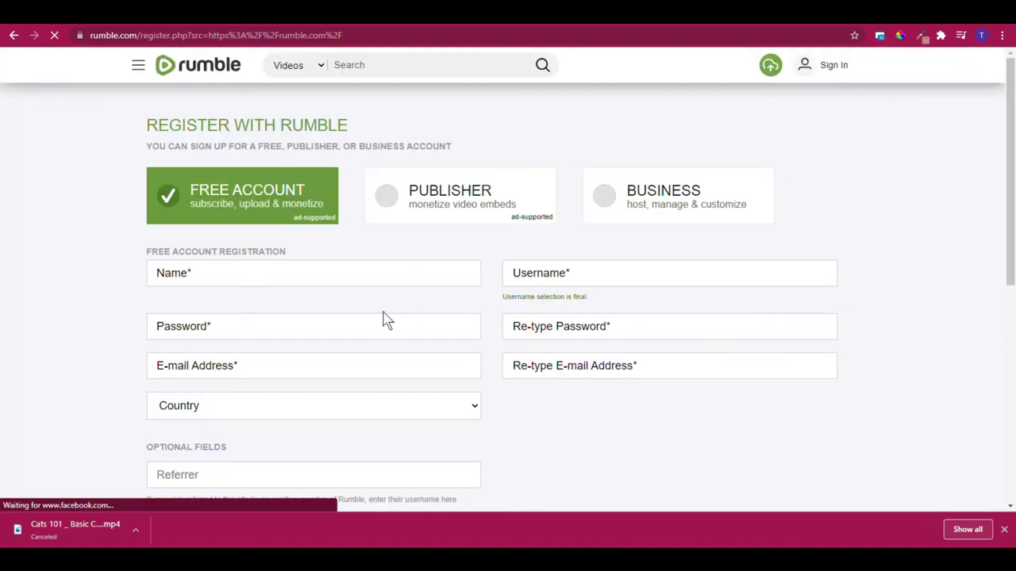
pyautogui.scroll(-3, 392, 313)
pyautogui.scroll(3, 323, 272)
pyautogui.write('John')
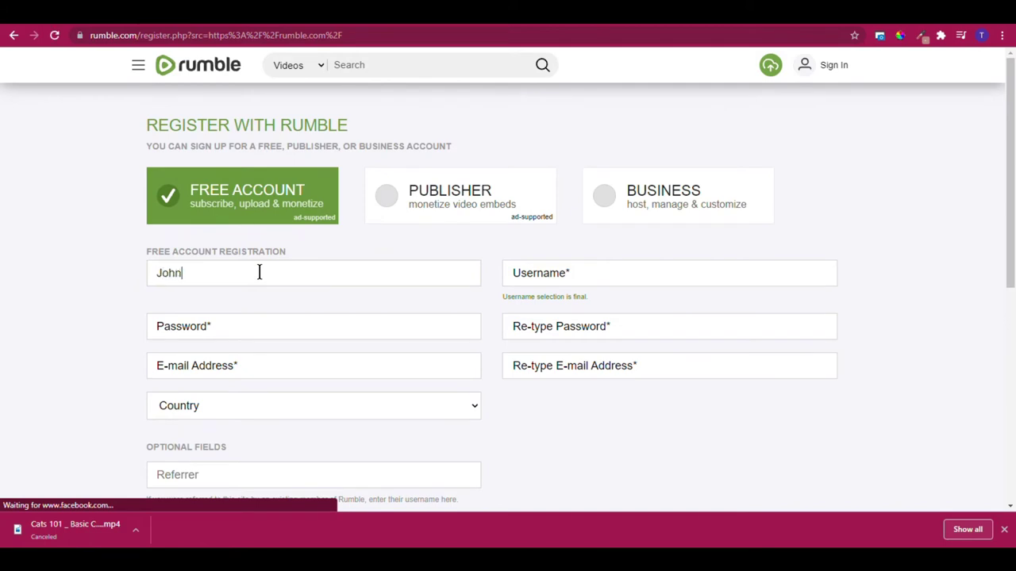
pyautogui.write('Joh')
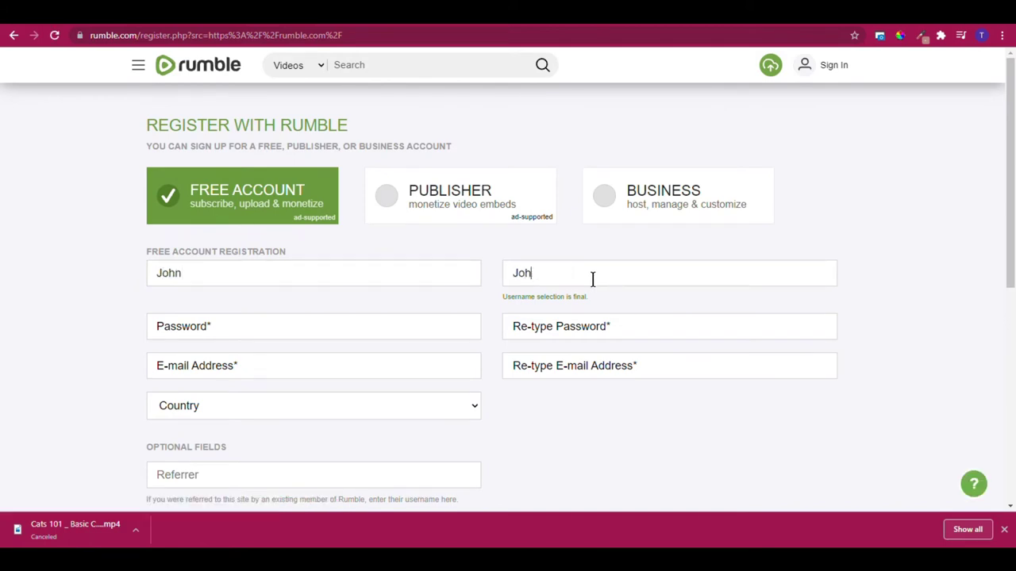
pyautogui.click(238, 326)
pyautogui.hotkey('ctrl', 'v')
pyautogui.click(525, 334)
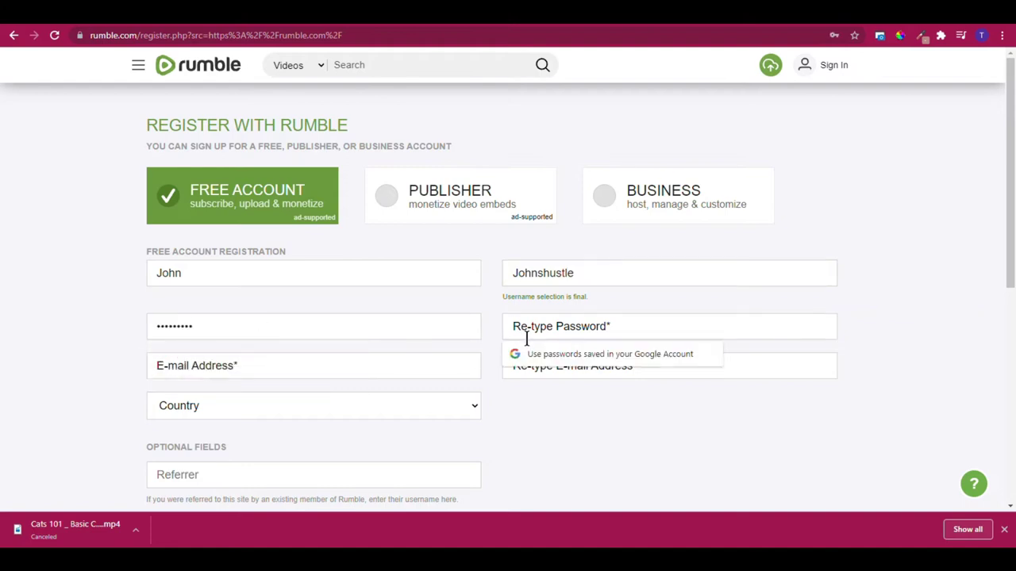
pyautogui.write('p')
pyautogui.write('••••••••')
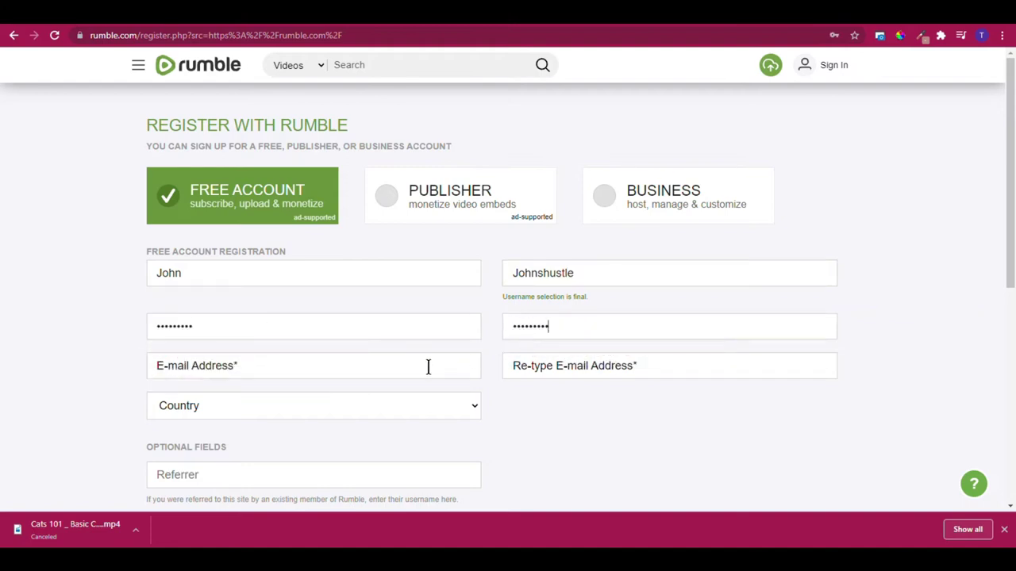
# Step: Enter the e-mail address in both e-mail fields and choose Benin as the country
pyautogui.hotkey('ctrl', 'v')
pyautogui.click(570, 376)
pyautogui.hotkey('ctrl', 'v')
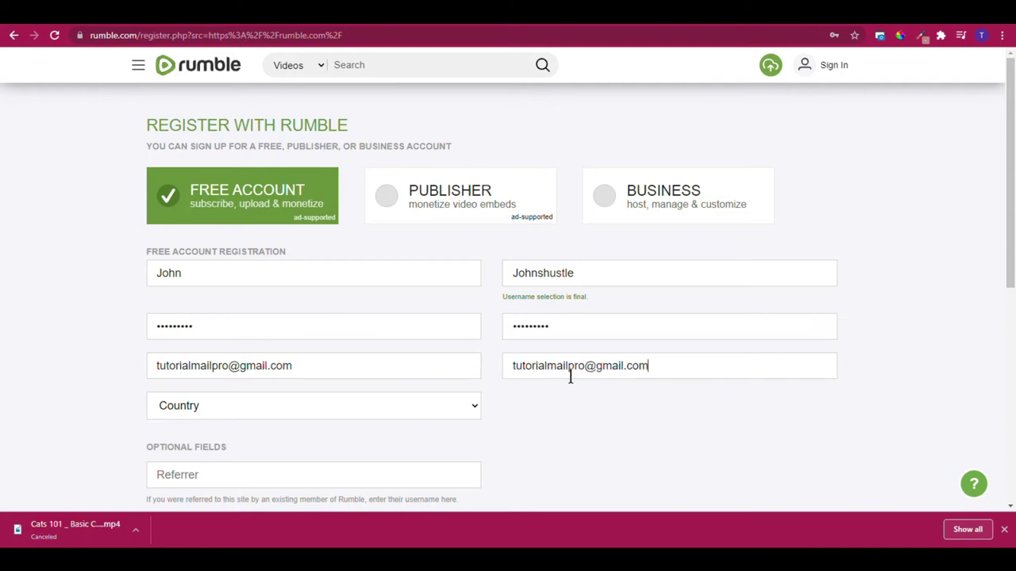
pyautogui.click(432, 409)
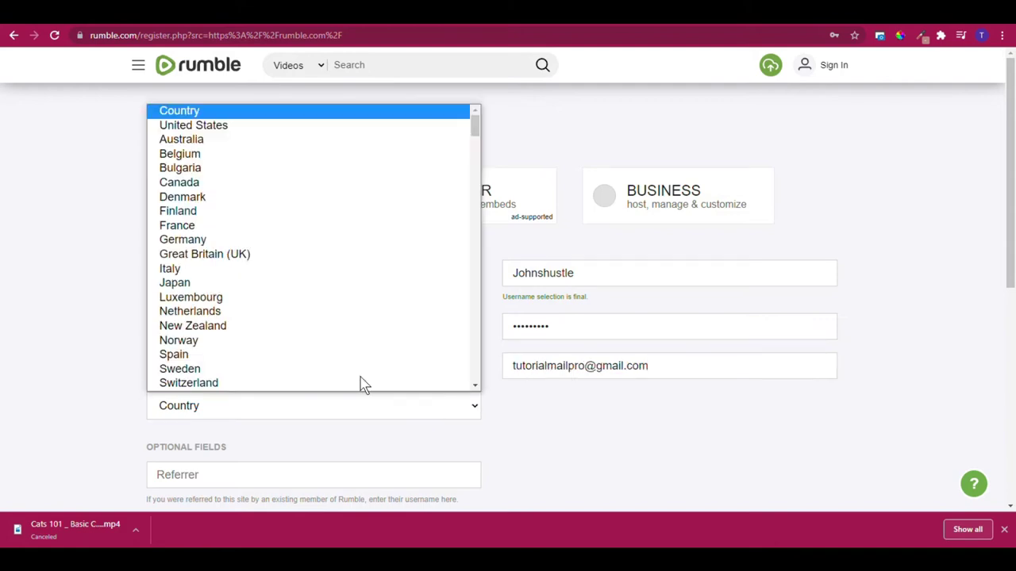
pyautogui.scroll(-8, 333, 223)
pyautogui.scroll(5, 337, 230)
pyautogui.scroll(4, 318, 239)
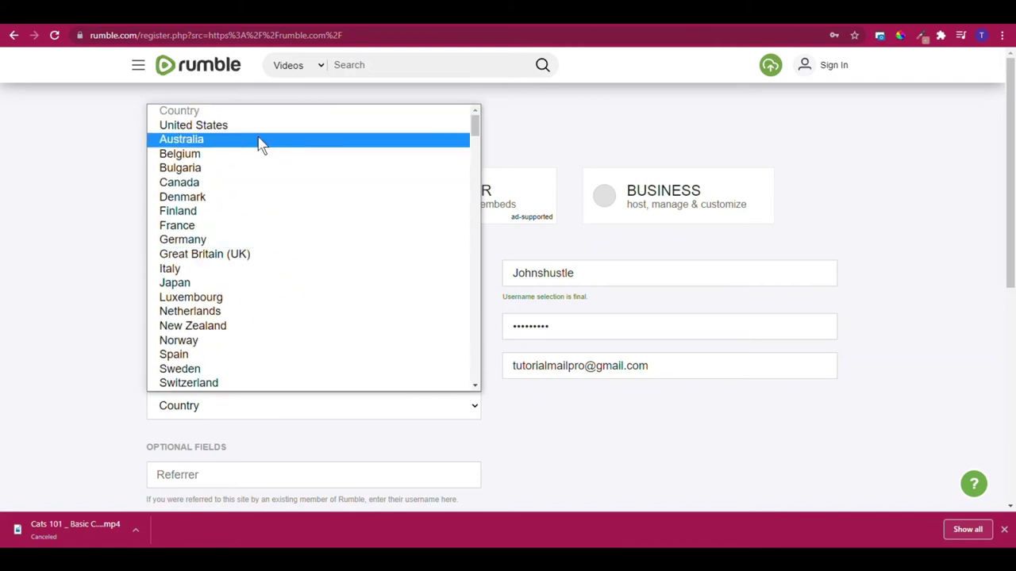
pyautogui.scroll(-7, 256, 171)
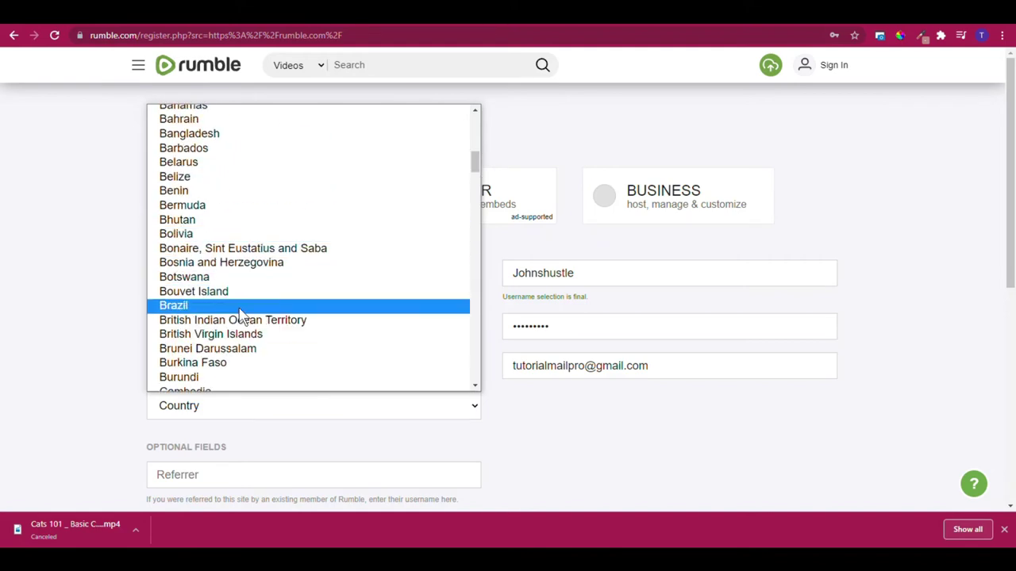
pyautogui.click(248, 190)
# Step: Fill in both street address lines and the city
pyautogui.scroll(-3, 295, 362)
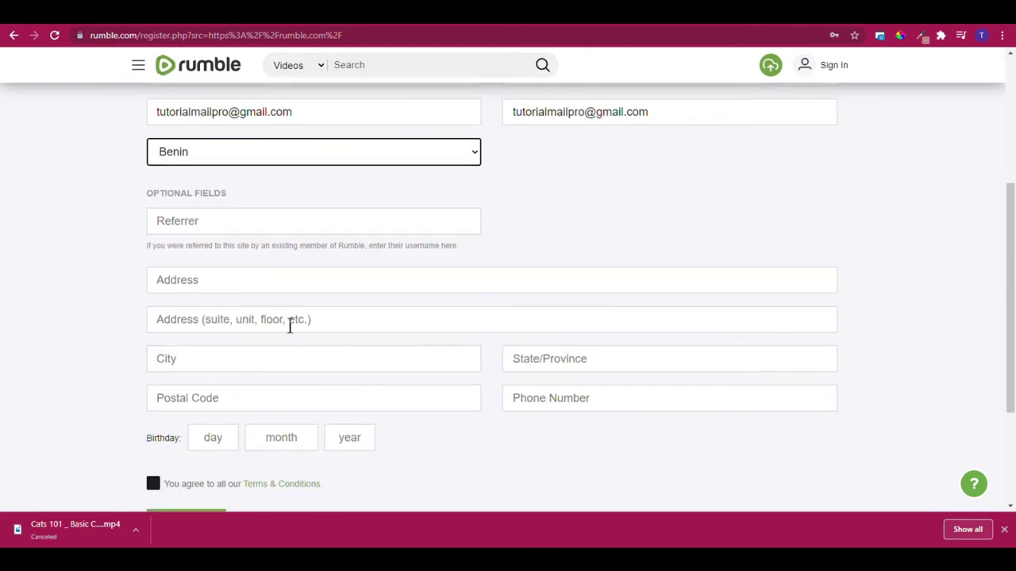
pyautogui.scroll(-2, 415, 313)
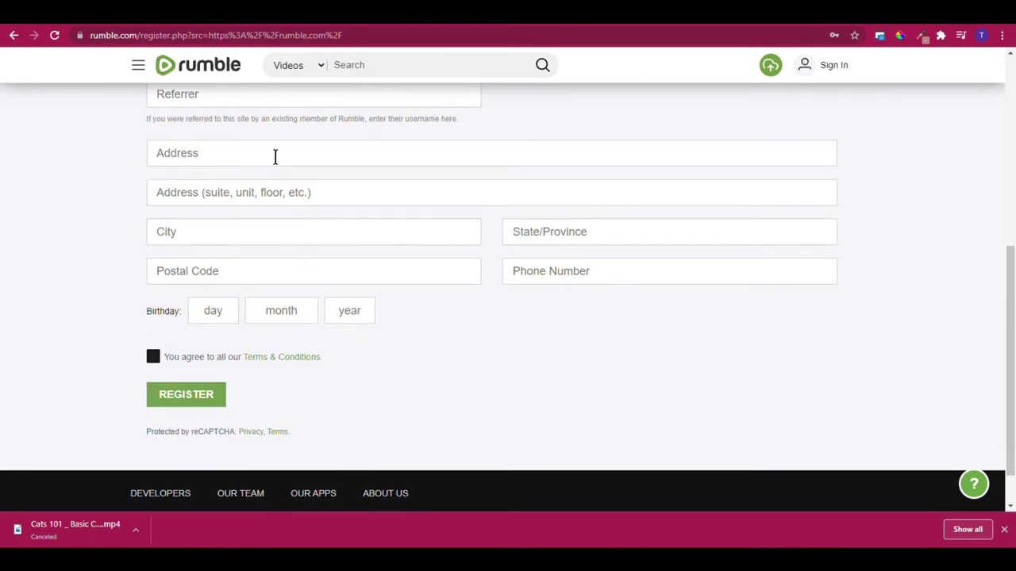
pyautogui.click(275, 156)
pyautogui.click(356, 199)
pyautogui.click(294, 228)
pyautogui.write('Parakou')
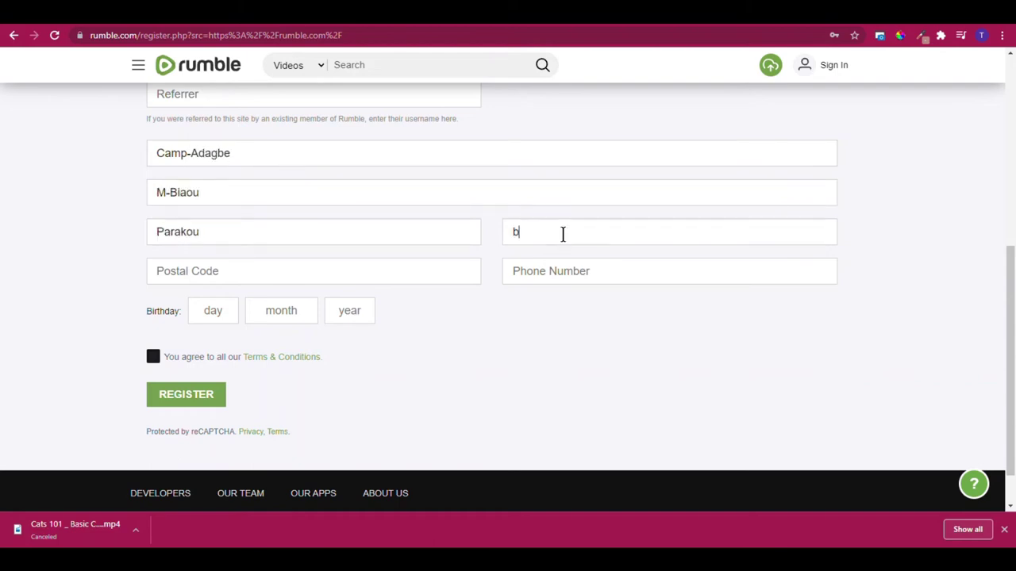
# Step: Fill in the state or province, postal code and phone number fields
pyautogui.click(563, 231)
pyautogui.write('Borgou')
pyautogui.click(253, 271)
pyautogui.scroll(1, 342, 270)
pyautogui.click(535, 351)
# Step: Set the date of birth and agree to the terms and conditions
pyautogui.click(213, 387)
pyautogui.scroll(-2, 229, 272)
pyautogui.click(213, 349)
pyautogui.click(281, 387)
pyautogui.click(283, 279)
pyautogui.click(349, 387)
pyautogui.click(361, 195)
pyautogui.click(154, 433)
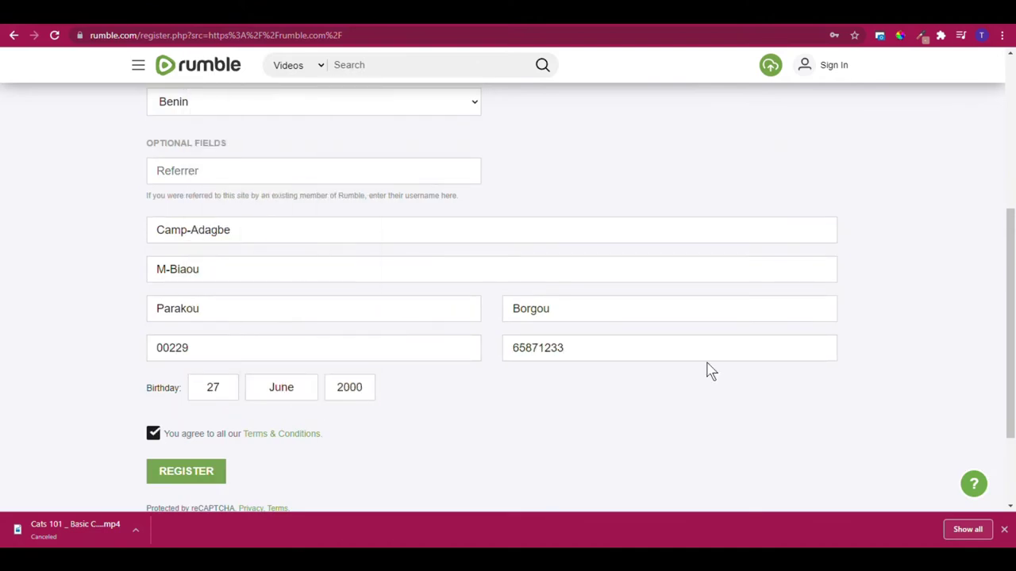
# Step: Submit the registration, decline saving the password, and go to the Gmail inbox
pyautogui.scroll(4, 389, 199)
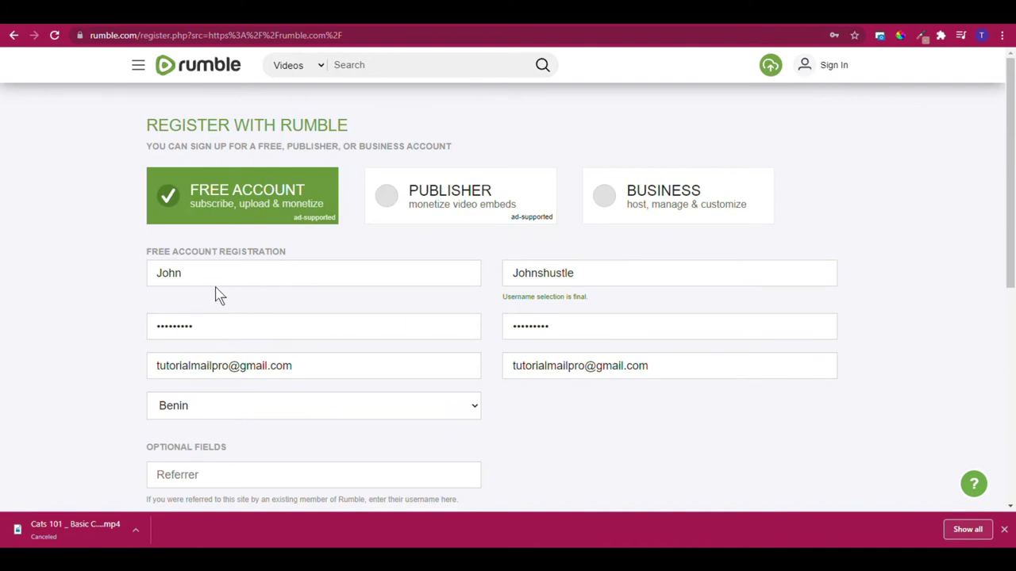
pyautogui.scroll(-1, 294, 408)
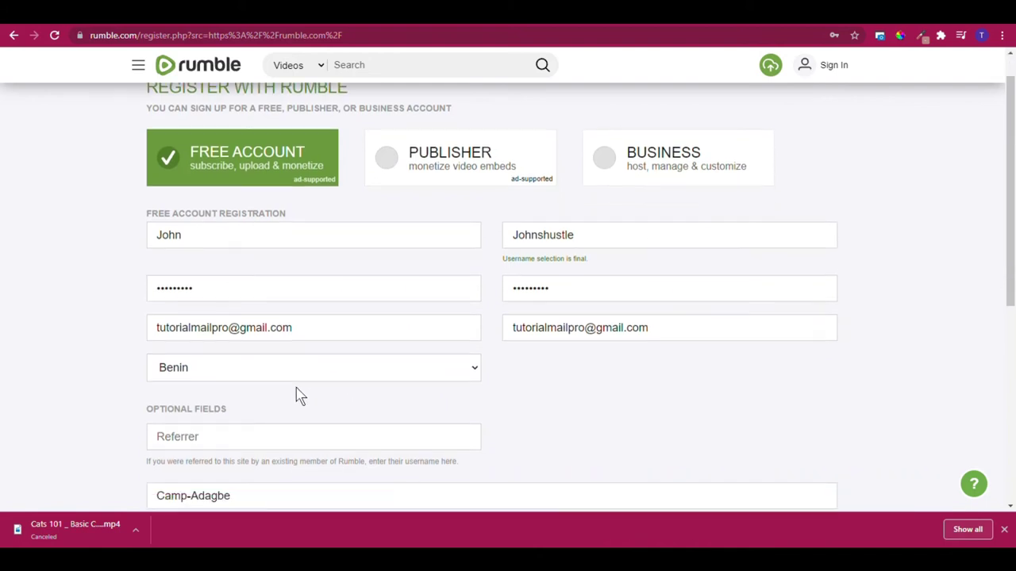
pyautogui.scroll(-2, 328, 265)
pyautogui.scroll(-3, 266, 337)
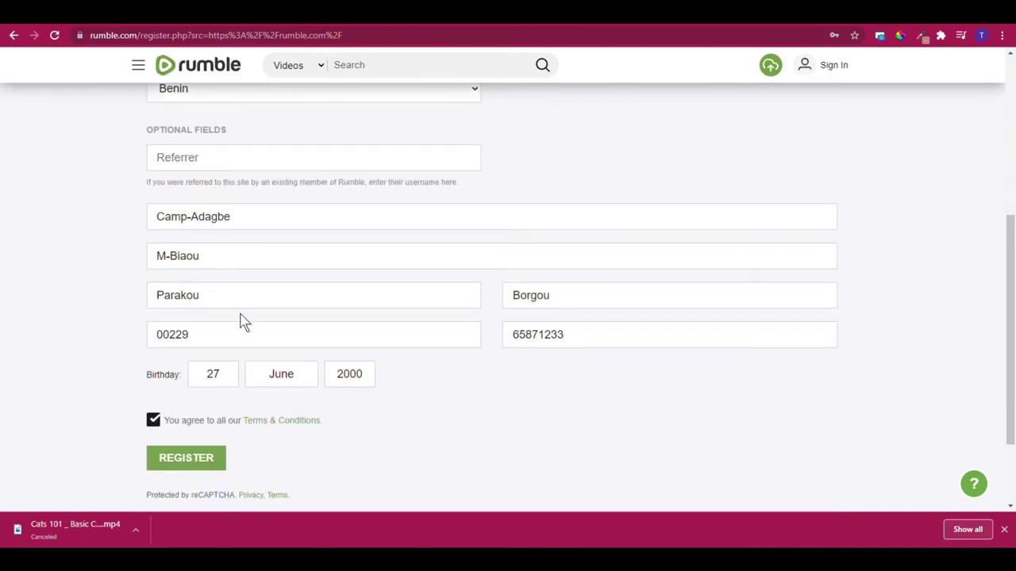
pyautogui.click(178, 456)
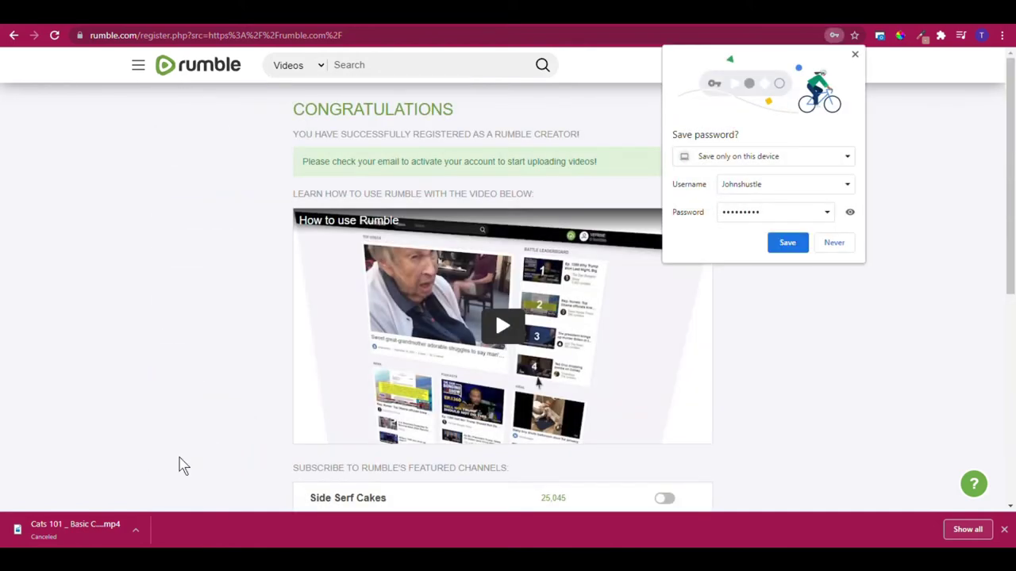
pyautogui.click(790, 244)
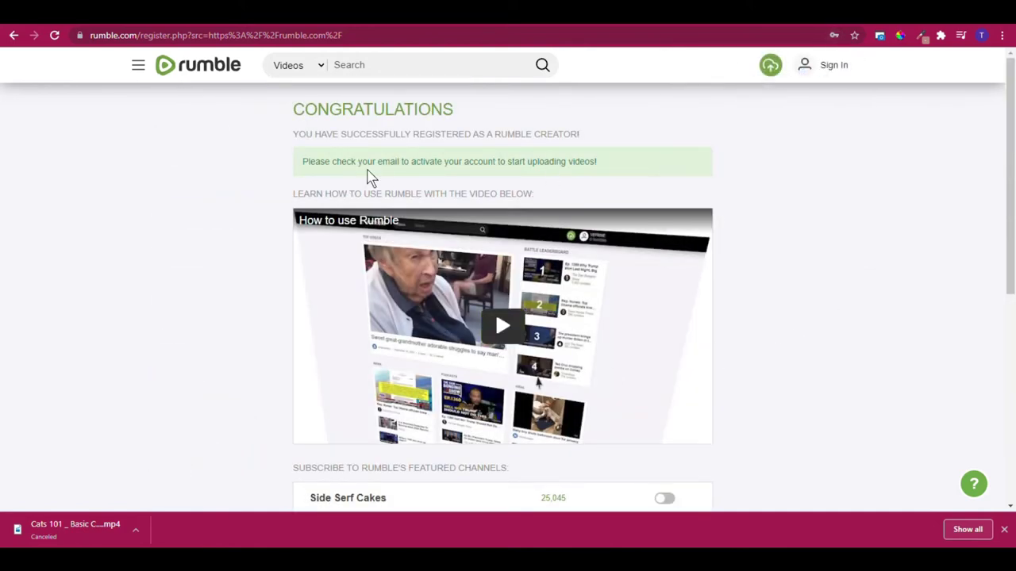
pyautogui.hotkey('ctrl', 'Tab')
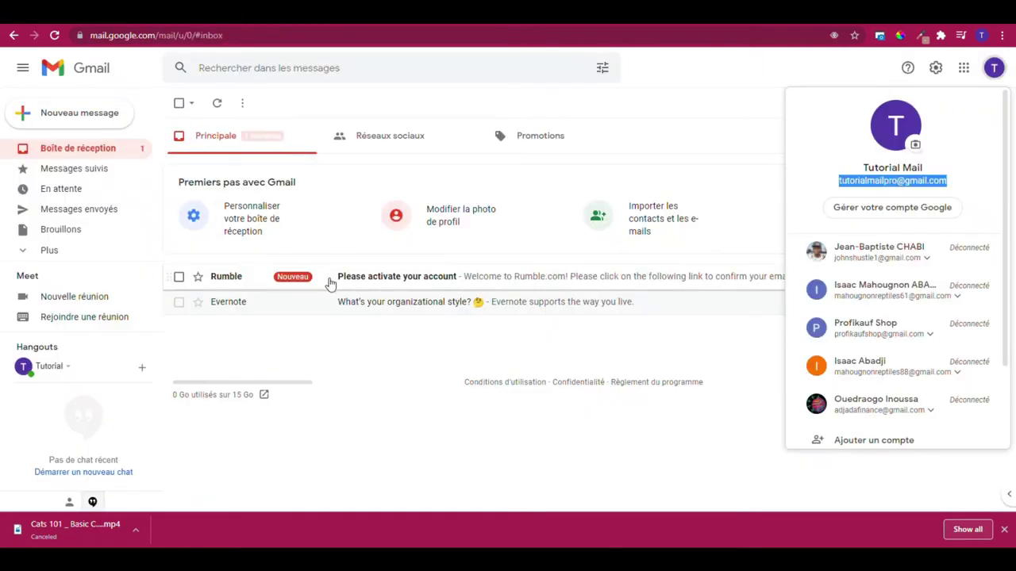
# Step: Open Rumble's 'Please activate your account' email and follow its activation link
pyautogui.click(730, 146)
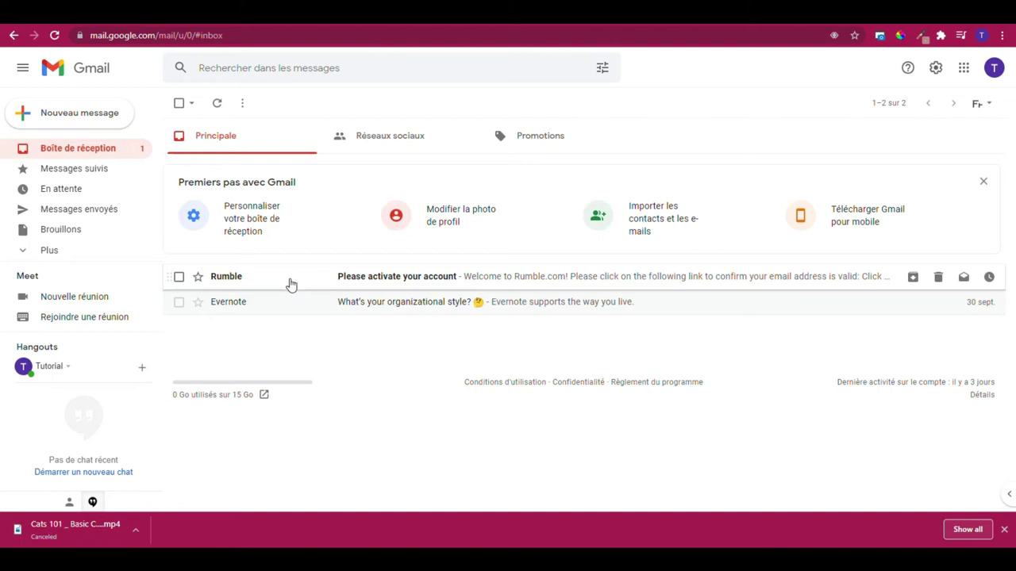
pyautogui.click(291, 284)
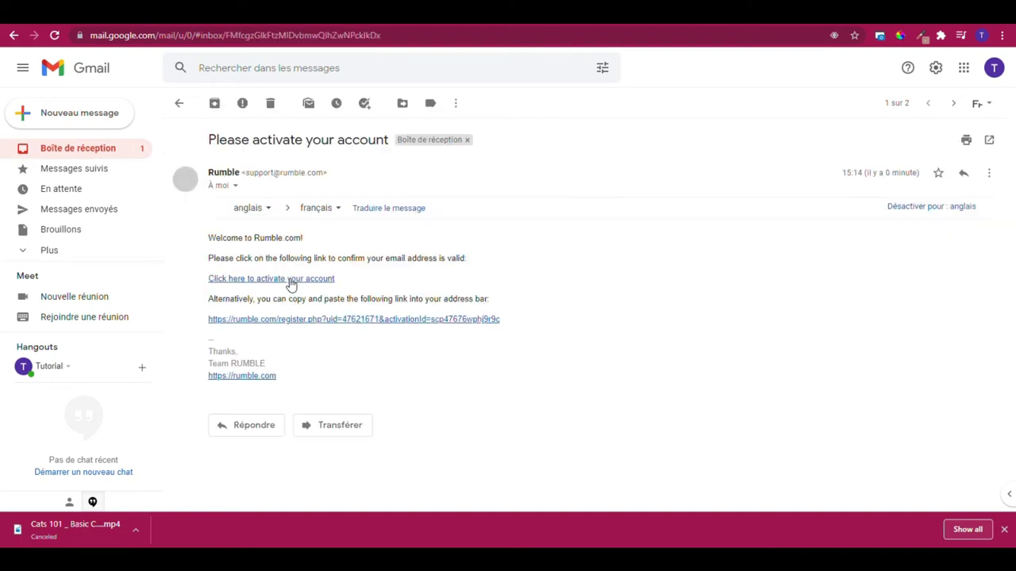
pyautogui.click(299, 284)
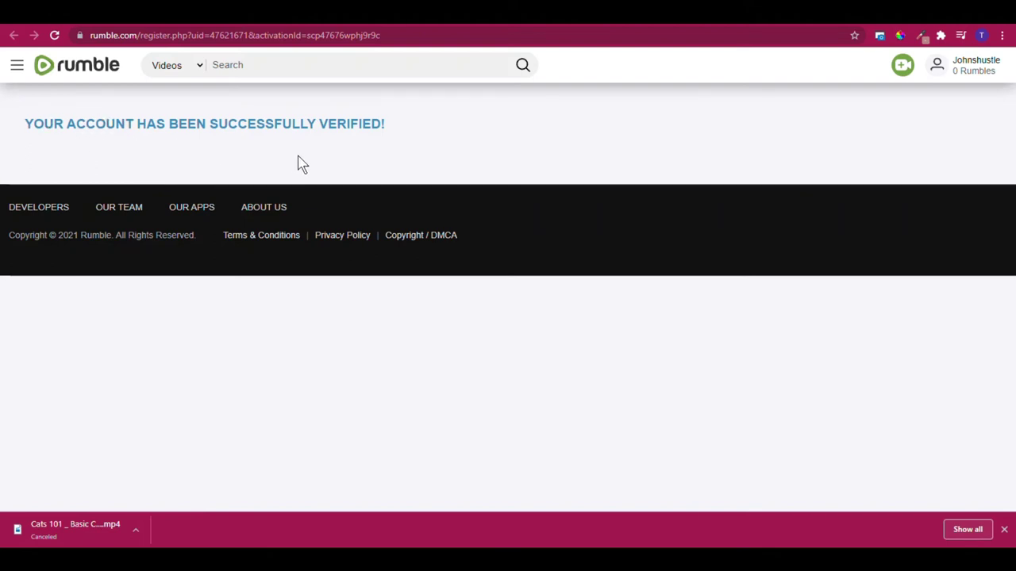
# Step: Verify the mobile number by requesting an SMS code and validating the 6-digit code
pyautogui.click(904, 74)
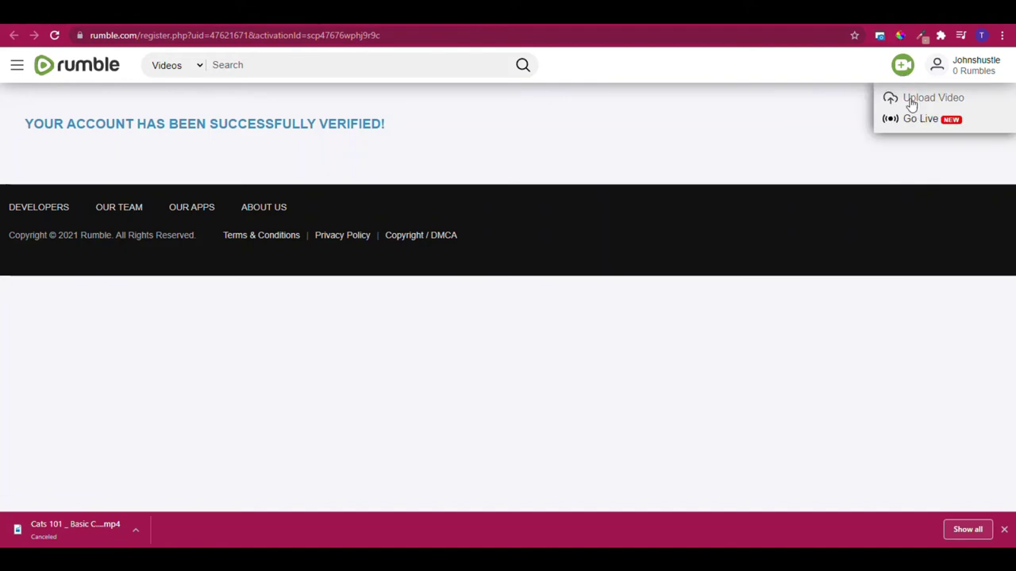
pyautogui.click(911, 100)
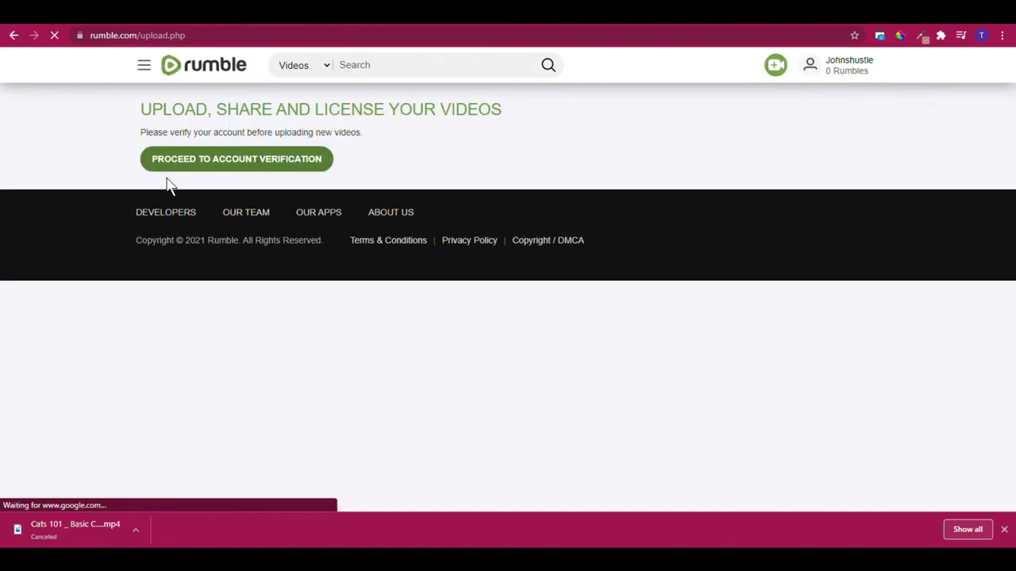
pyautogui.click(234, 162)
pyautogui.click(191, 302)
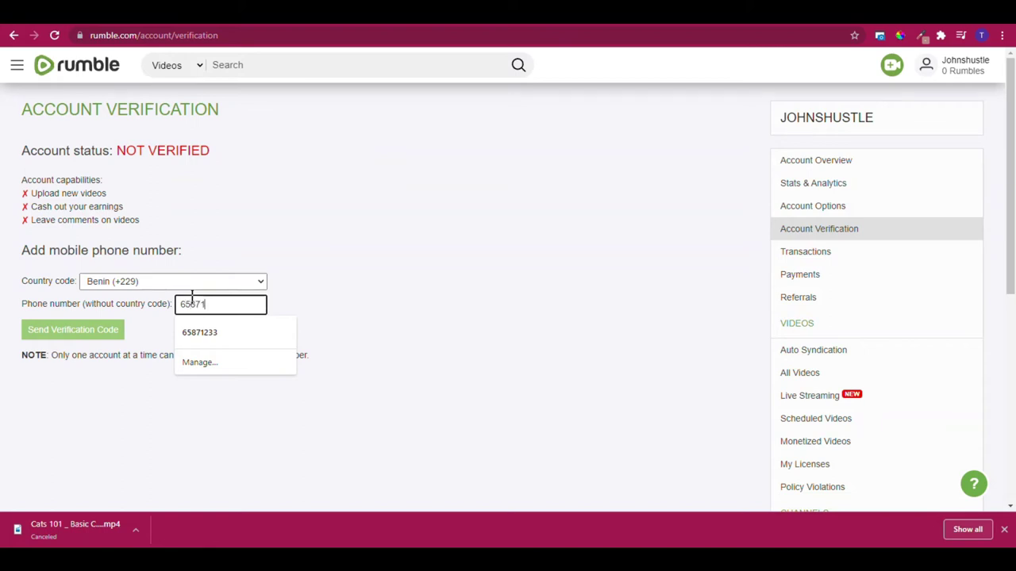
pyautogui.click(58, 337)
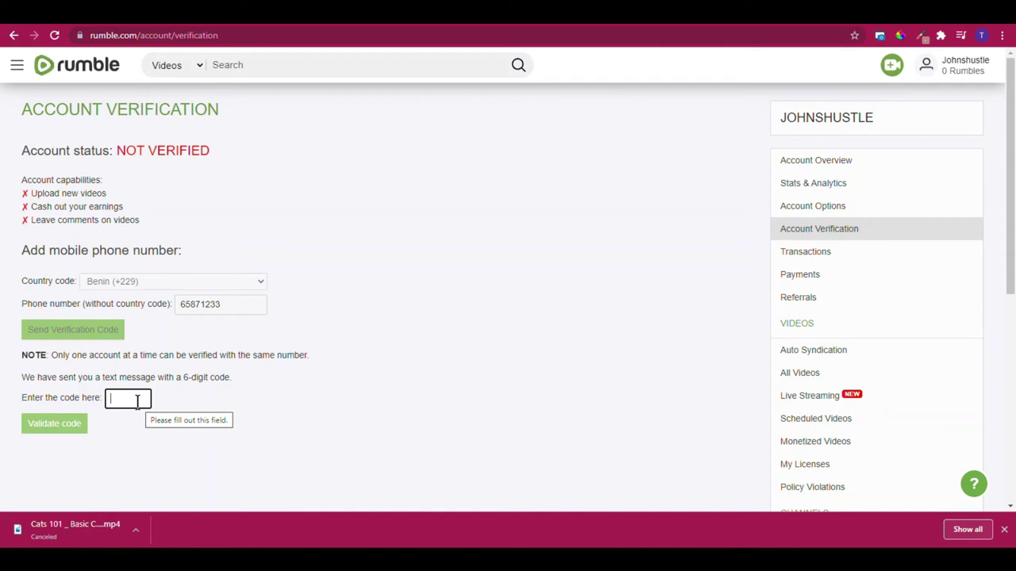
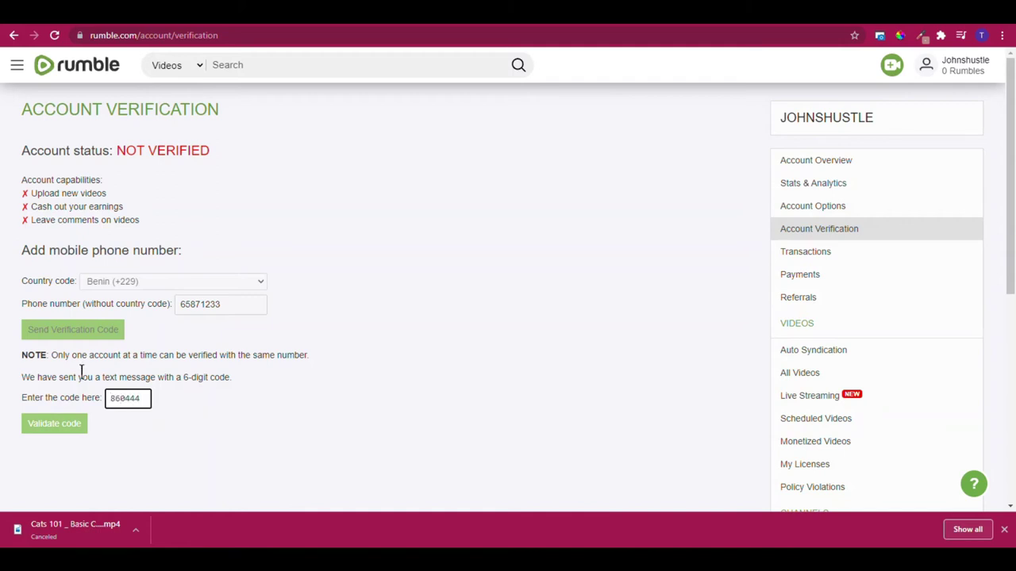
pyautogui.click(54, 425)
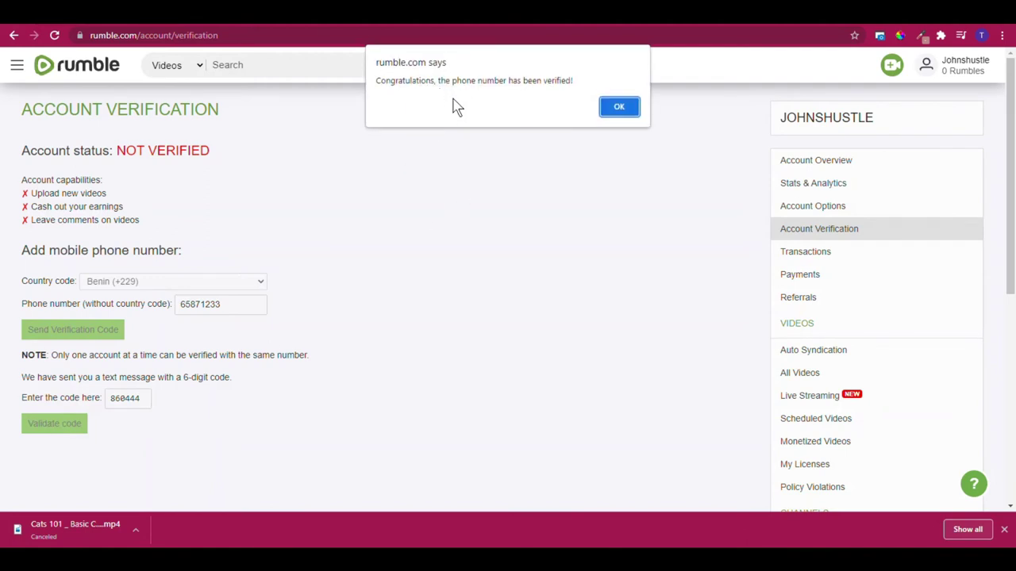
pyautogui.click(620, 108)
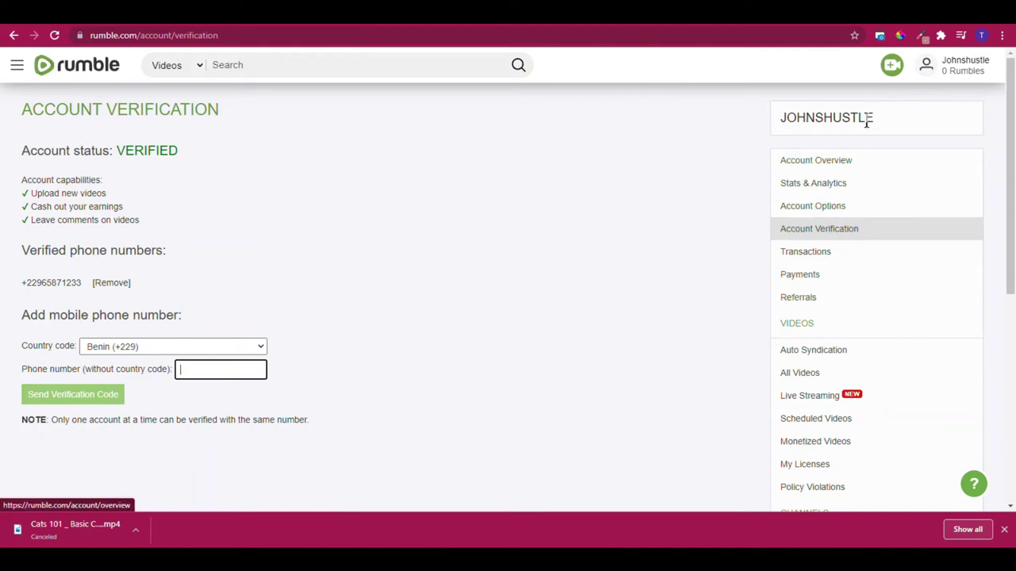
# Step: Review the $0.00 estimated earnings on Account Overview, then open the Payments page
pyautogui.click(828, 162)
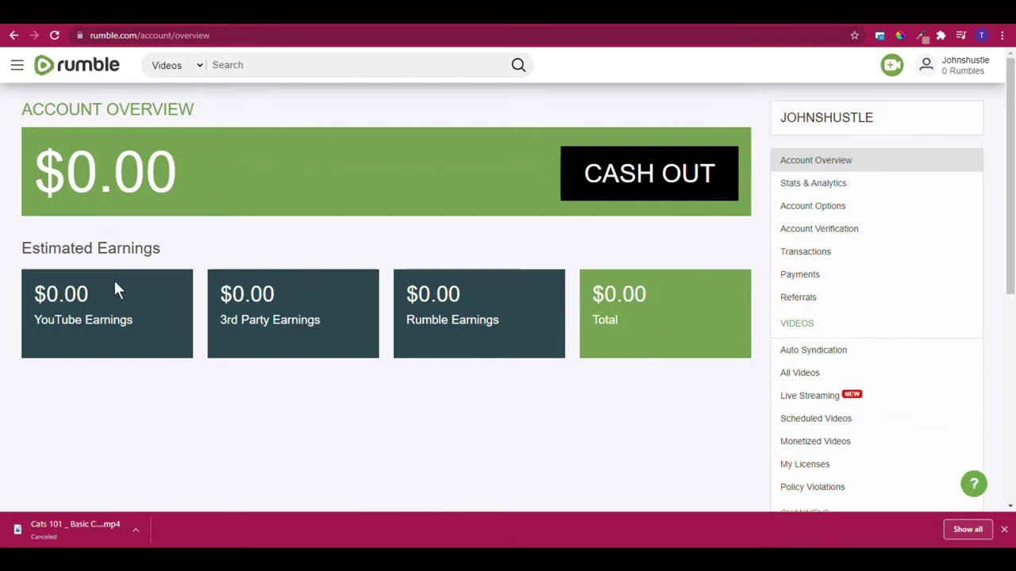
pyautogui.scroll(-1, 278, 302)
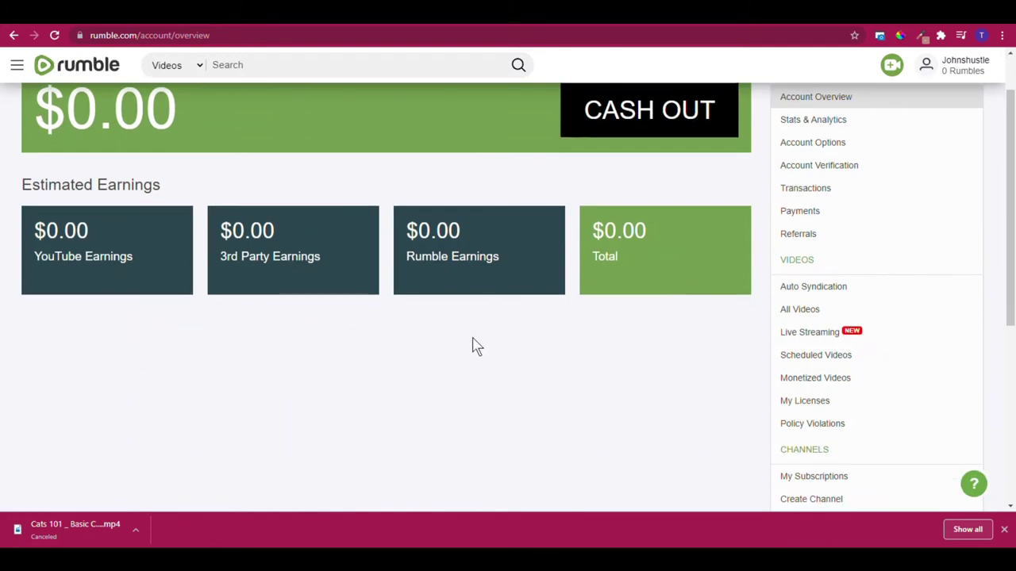
pyautogui.scroll(-1, 473, 344)
pyautogui.scroll(-3, 77, 277)
pyautogui.scroll(5, 463, 293)
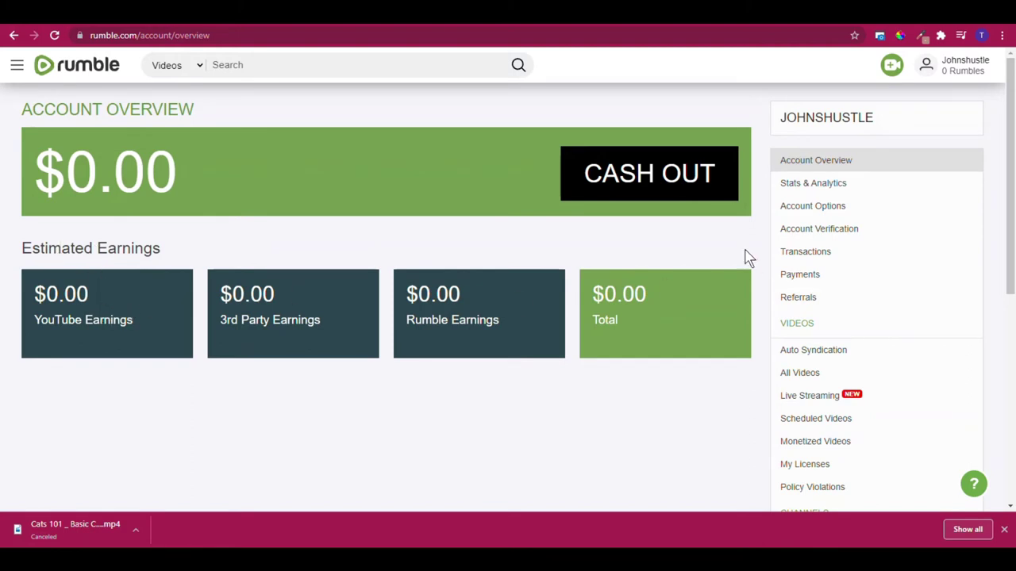
pyautogui.moveTo(1013, 213)
pyautogui.mouseDown()
pyautogui.moveTo(1013, 362)
pyautogui.moveTo(1013, 194)
pyautogui.mouseUp()
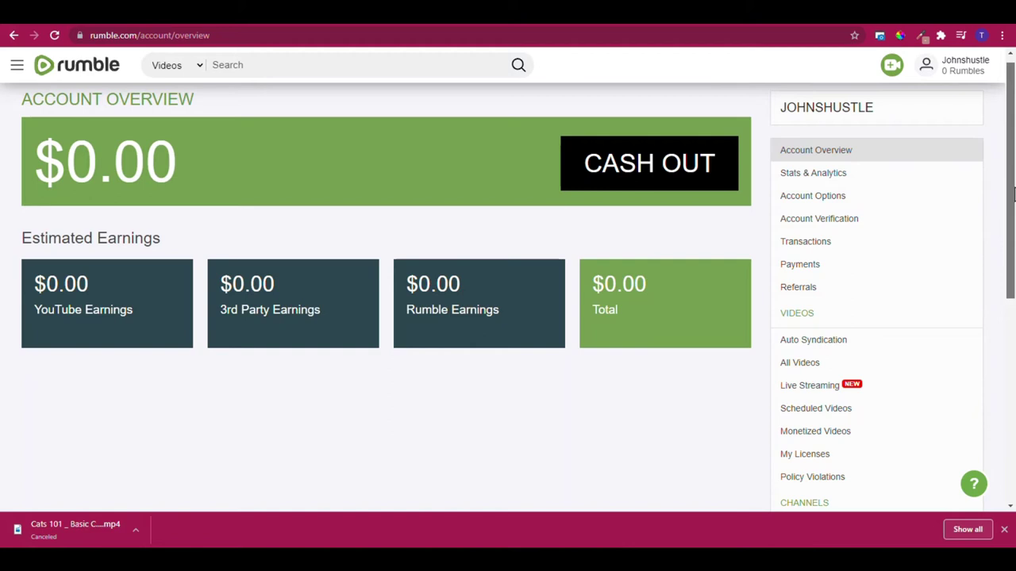
pyautogui.click(834, 267)
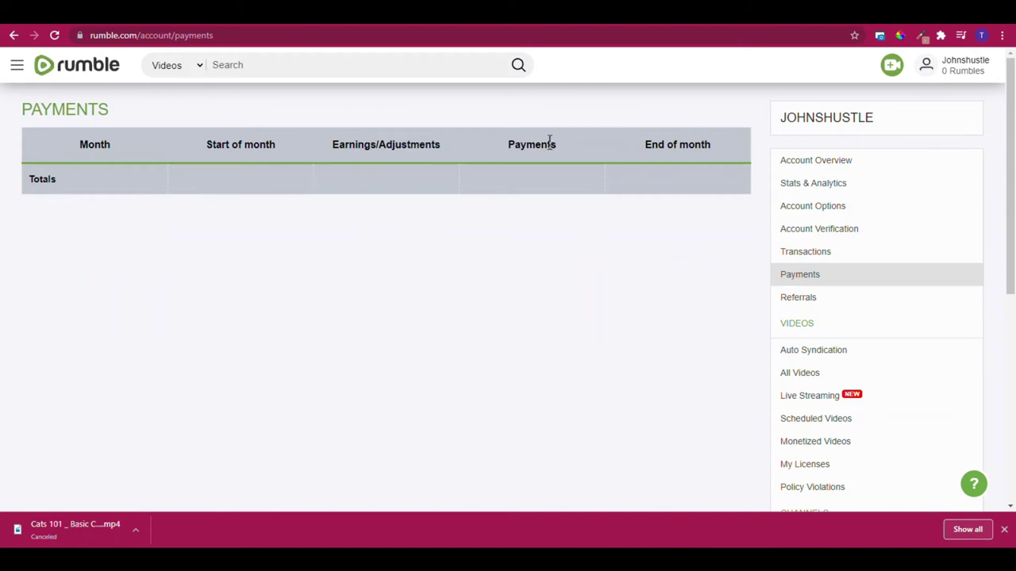
# Step: In profile settings, keep PayPal as payout method, autofill the PayPal e-mail, and update
pyautogui.click(829, 212)
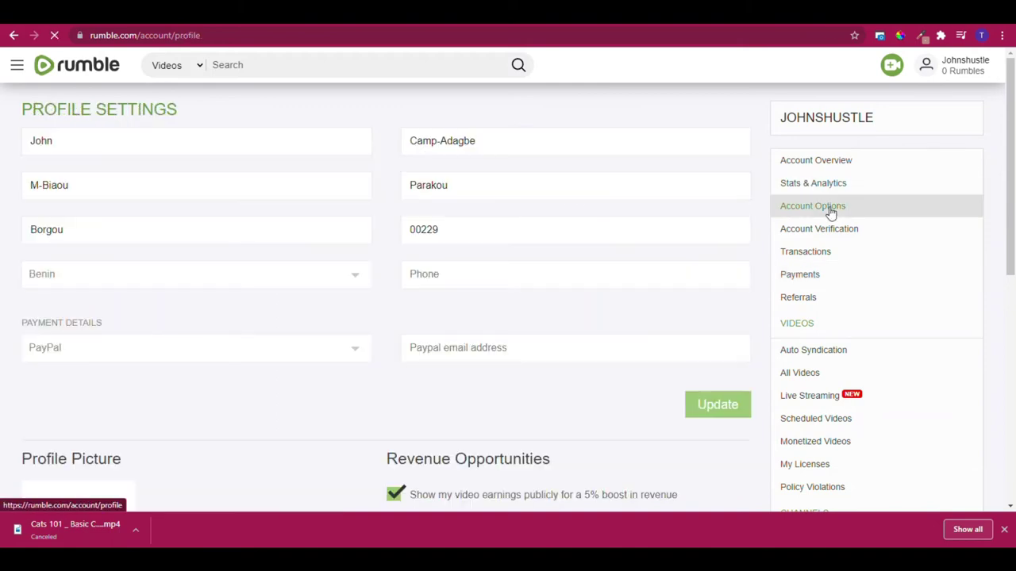
pyautogui.scroll(-2, 238, 262)
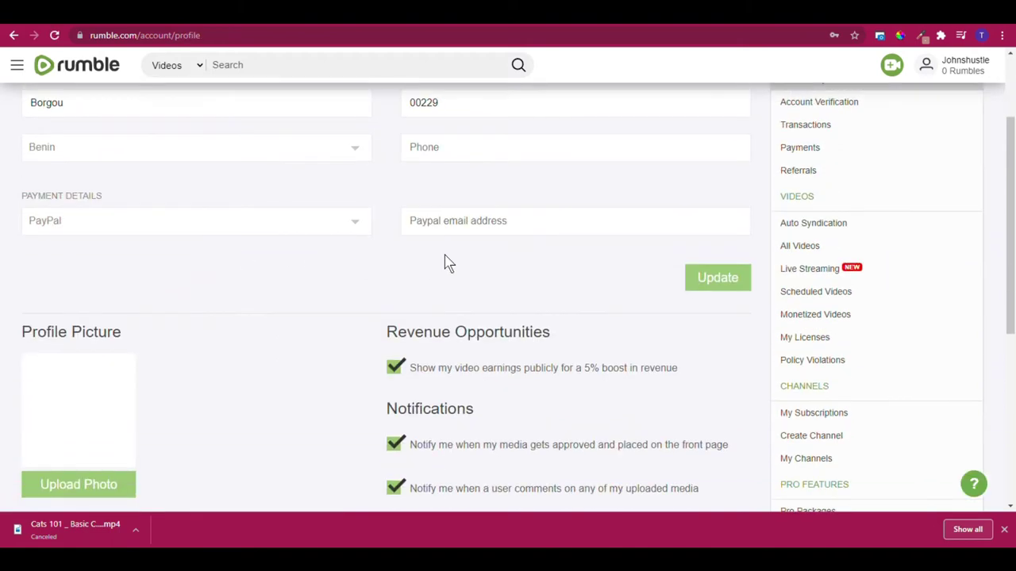
pyautogui.click(159, 227)
pyautogui.click(157, 224)
pyautogui.click(435, 223)
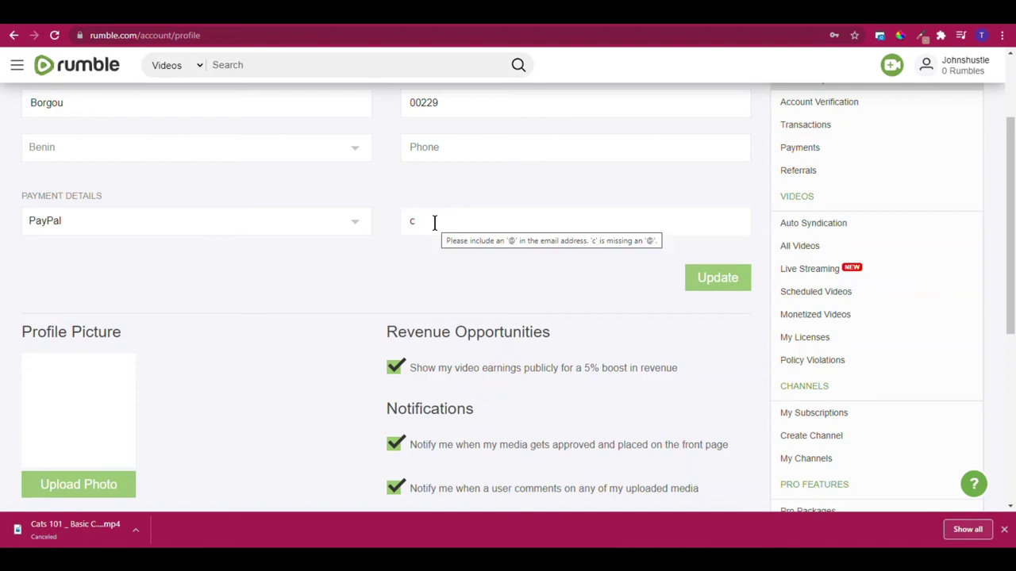
pyautogui.press('BackSpace')
pyautogui.write('t')
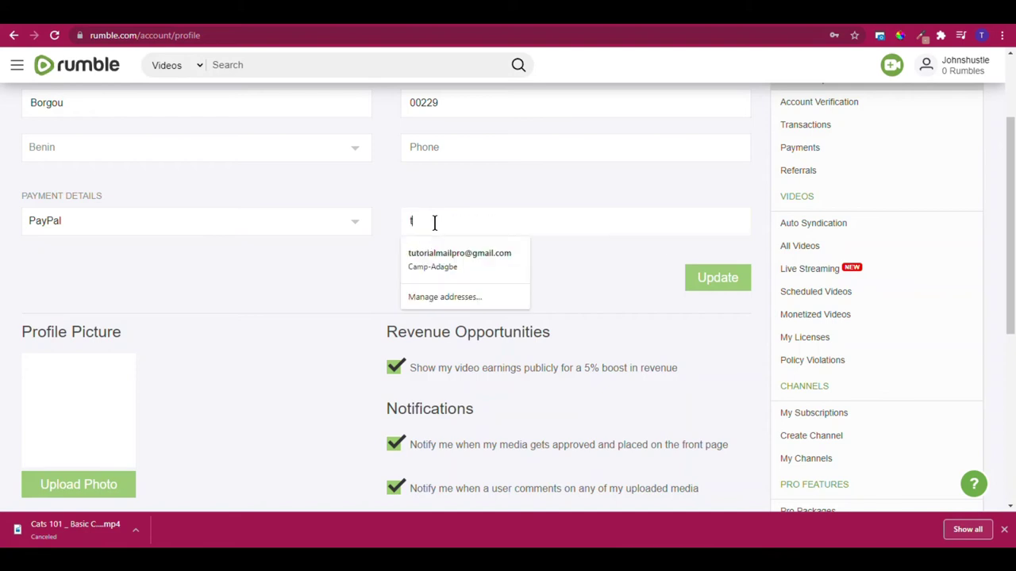
pyautogui.click(449, 280)
pyautogui.scroll(2, 309, 232)
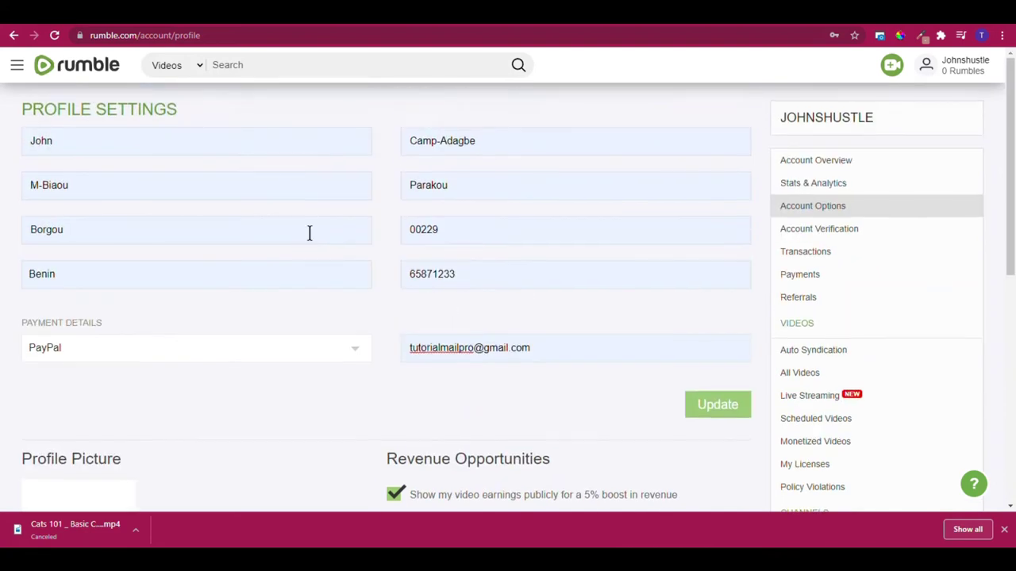
pyautogui.click(729, 406)
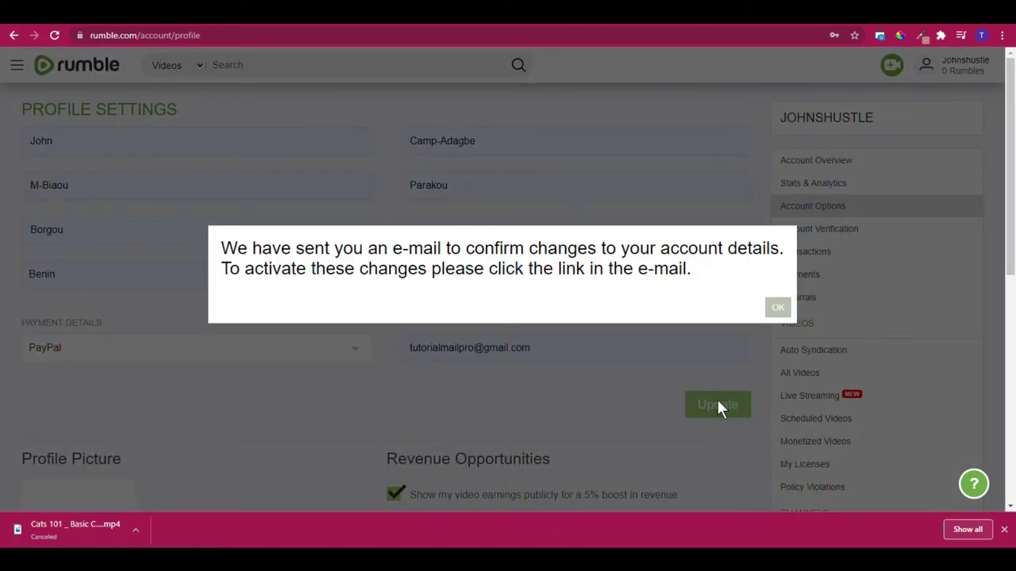
pyautogui.click(778, 308)
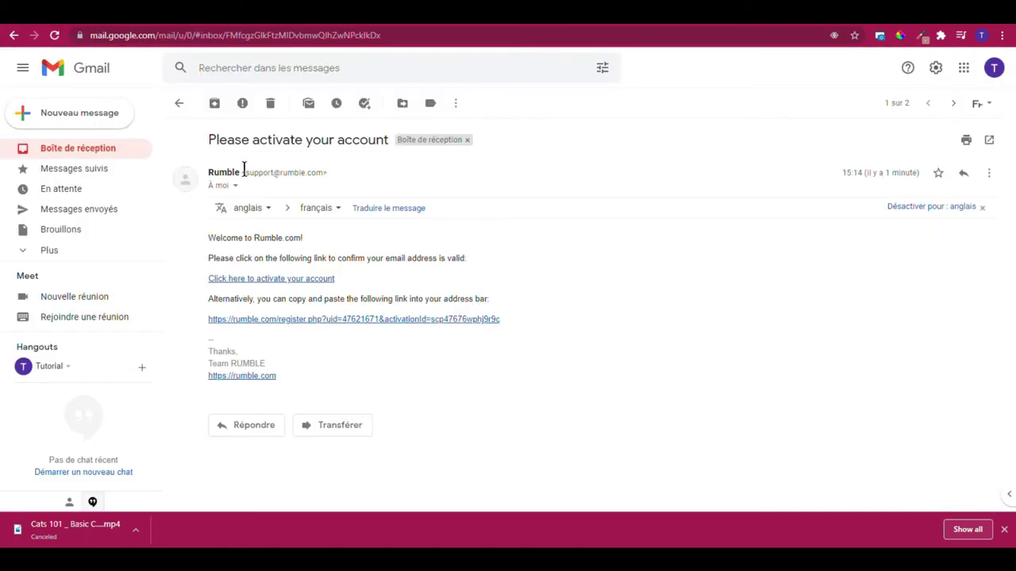
# Step: Open the Account changes e-mail and confirm the account details
pyautogui.click(178, 105)
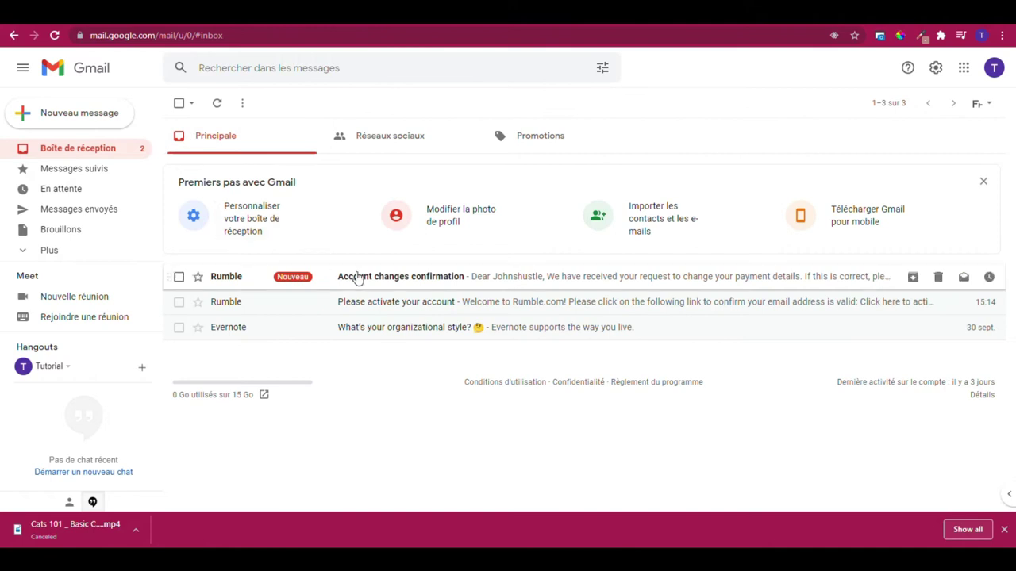
pyautogui.click(469, 287)
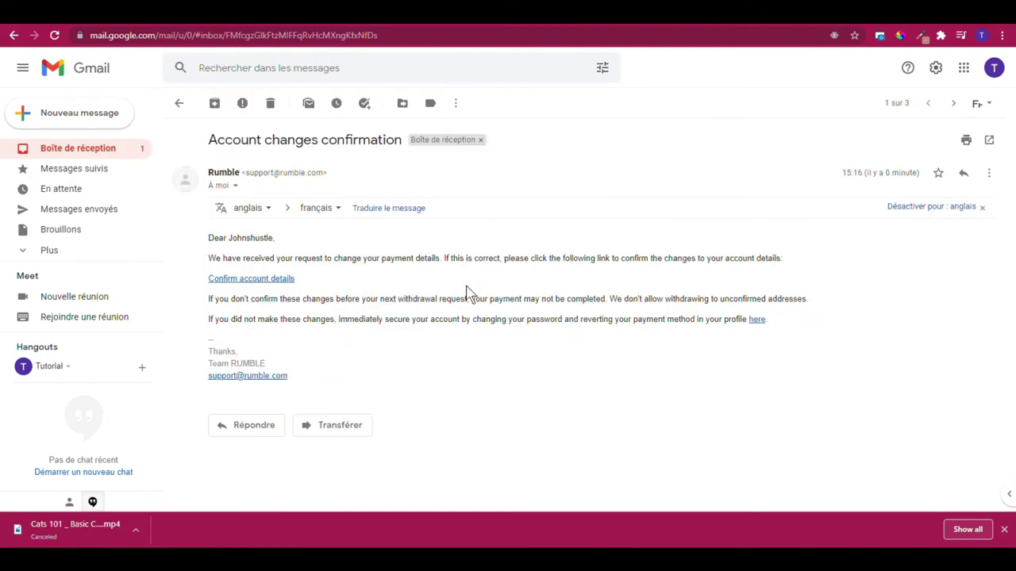
pyautogui.click(267, 284)
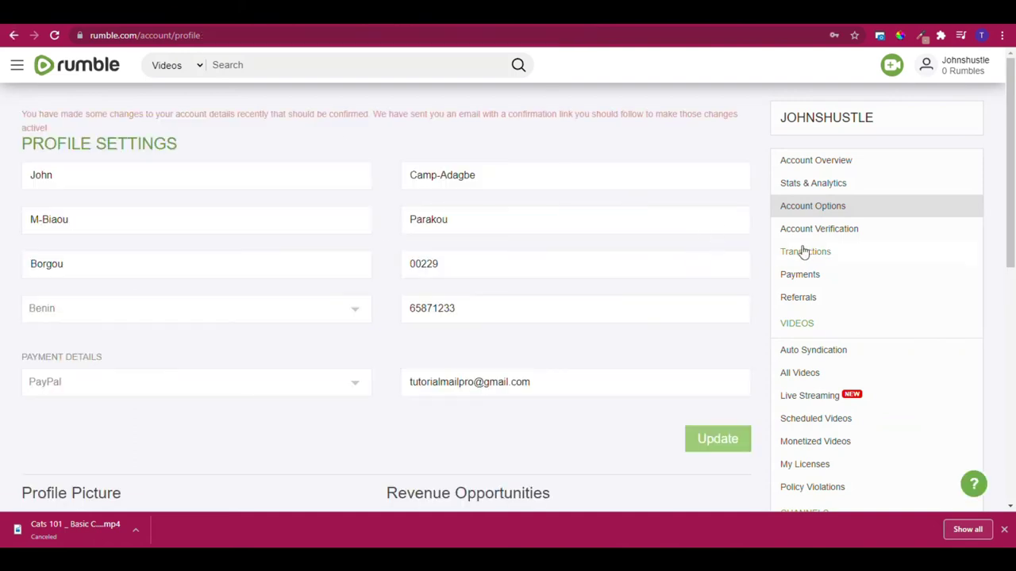
pyautogui.scroll(-2, 895, 290)
pyautogui.scroll(2, 895, 291)
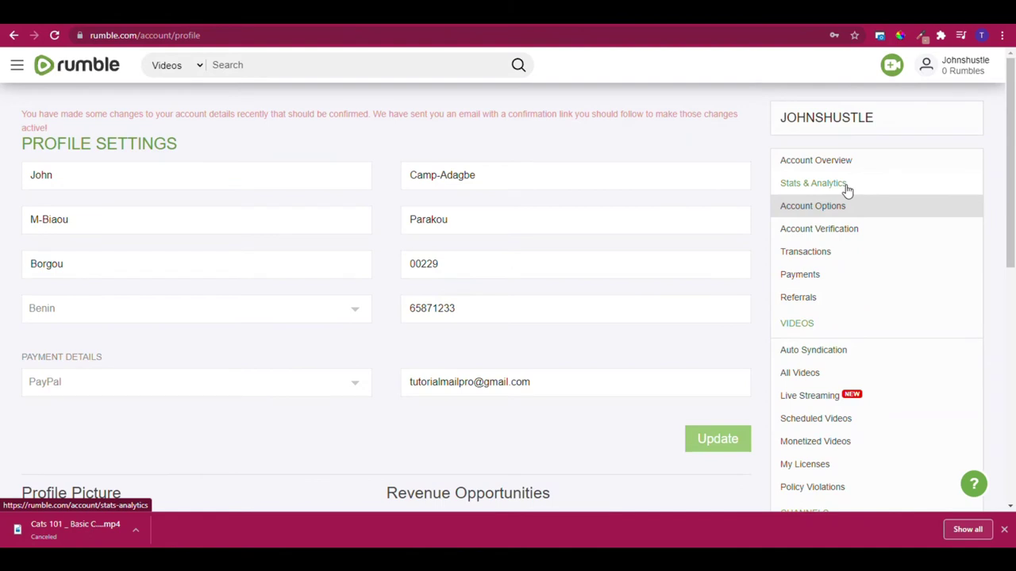
# Step: Visit the stats page, close the downloads bar, and bring up the upload options
pyautogui.click(813, 183)
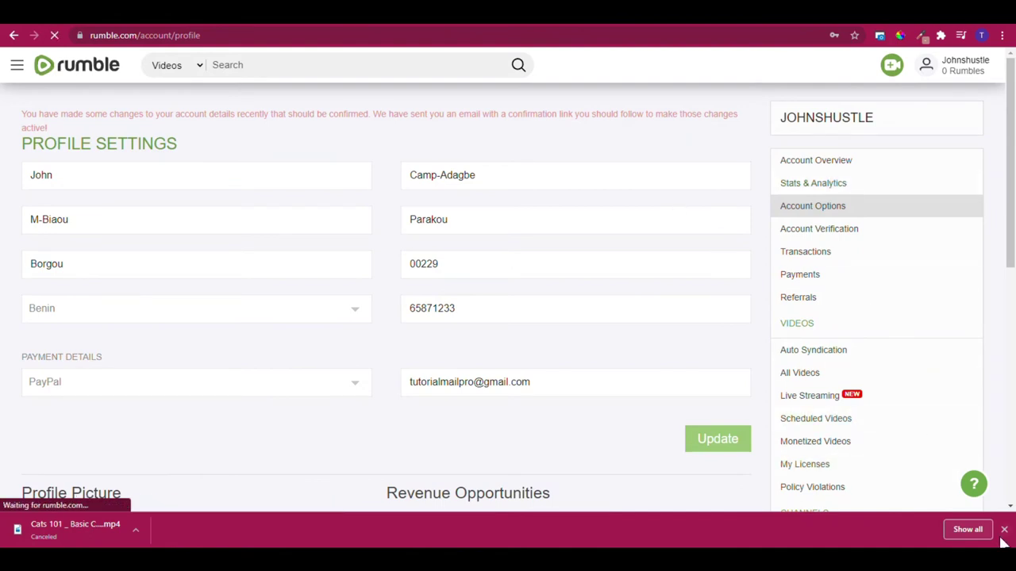
pyautogui.click(1003, 530)
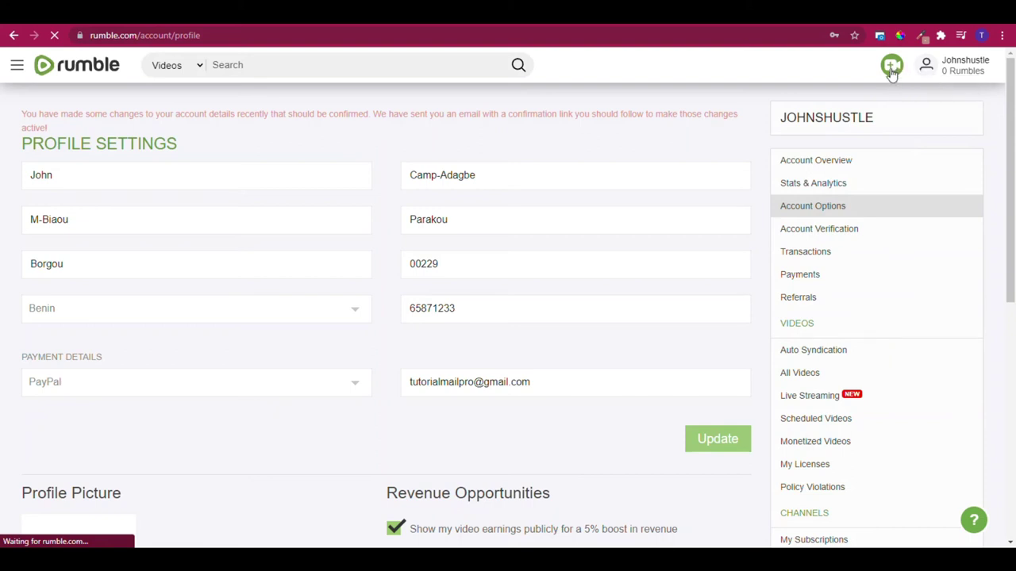
pyautogui.click(891, 69)
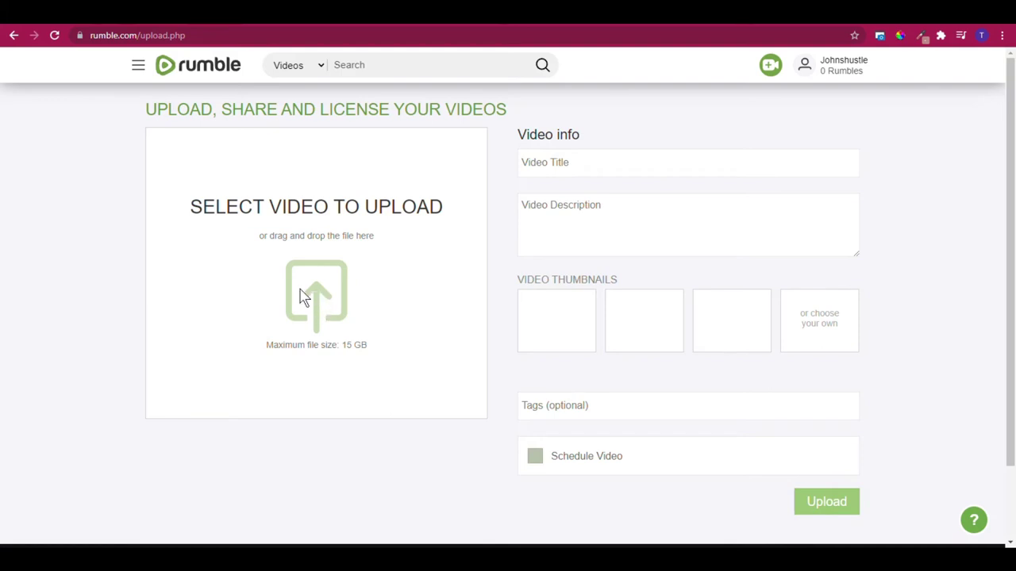
# Step: Upload the file 3D Outro Version II from the Video folder to Rumble
pyautogui.click(301, 295)
pyautogui.press('Escape')
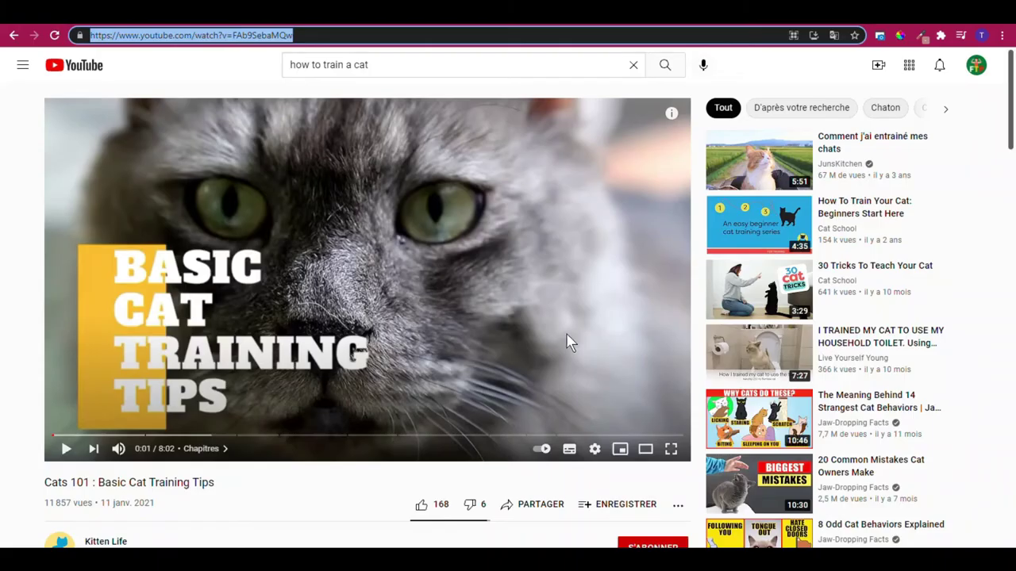
pyautogui.scroll(-2, 566, 338)
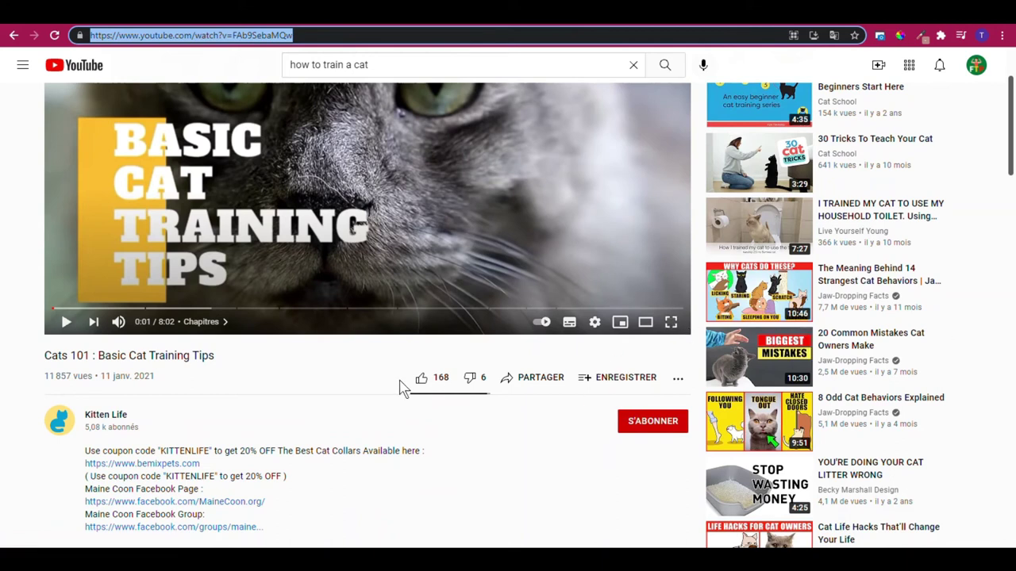
pyautogui.scroll(2, 353, 314)
pyautogui.scroll(-4, 295, 311)
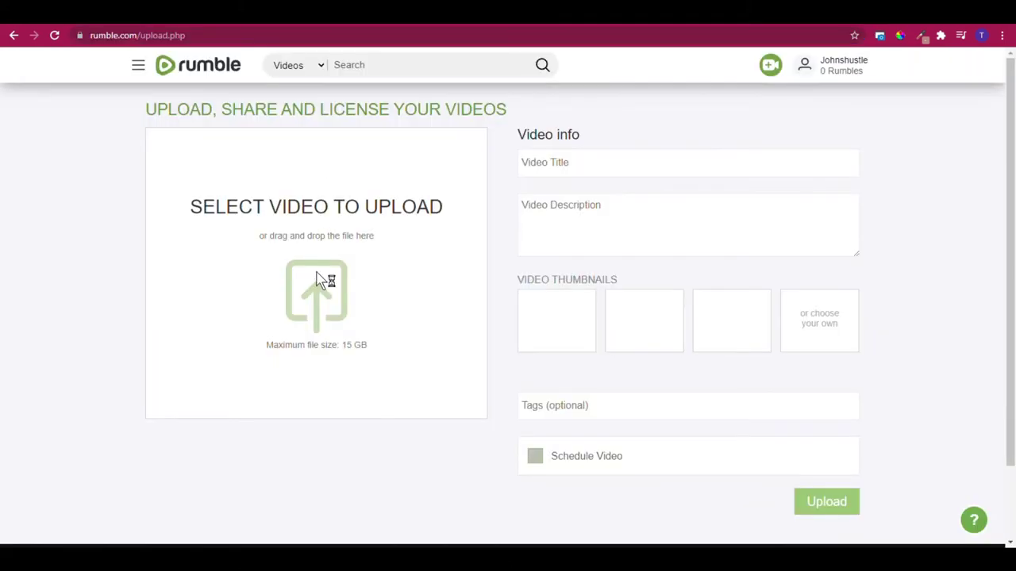
pyautogui.click(320, 279)
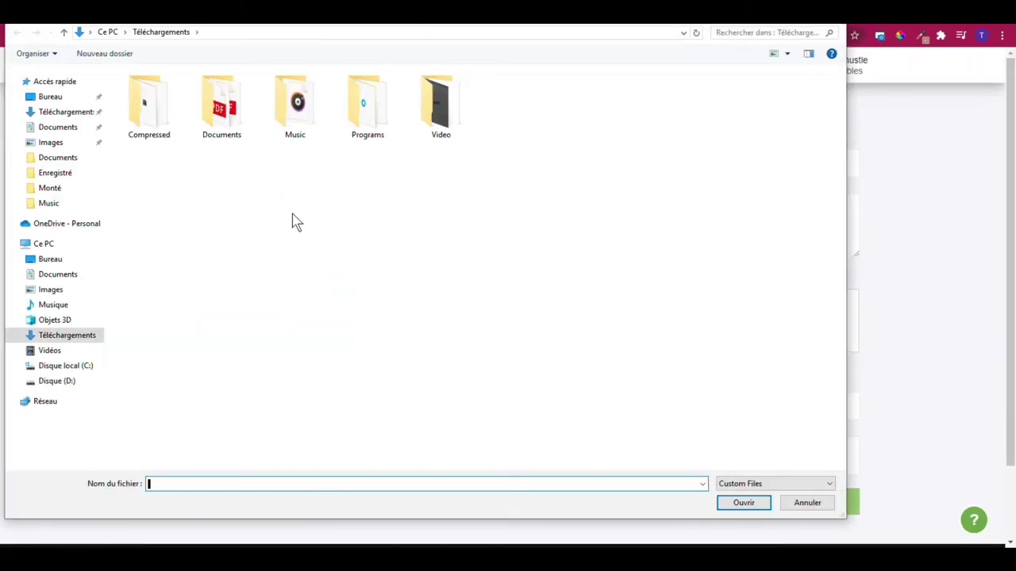
pyautogui.doubleClick(435, 125)
pyautogui.click(161, 86)
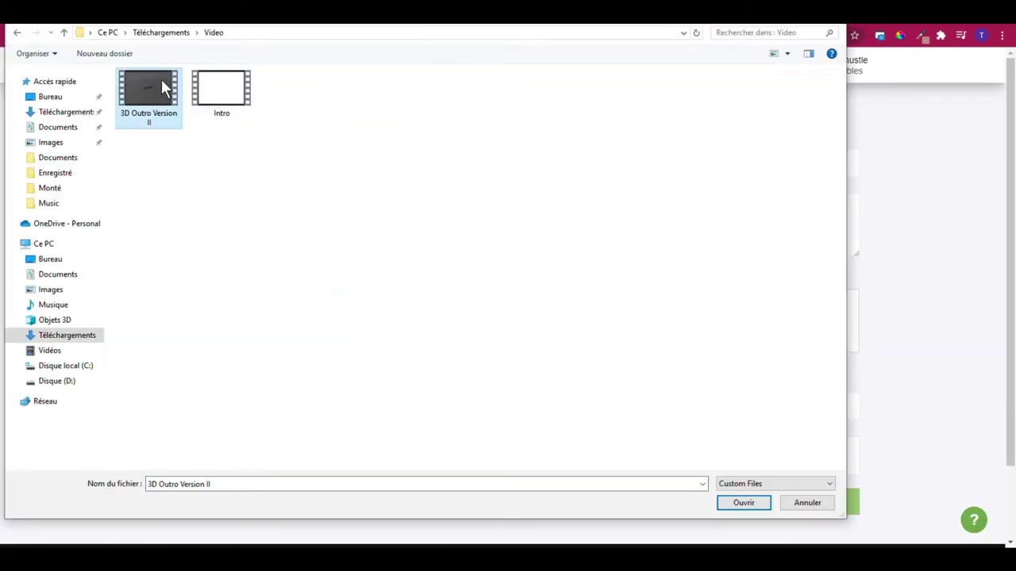
pyautogui.click(758, 508)
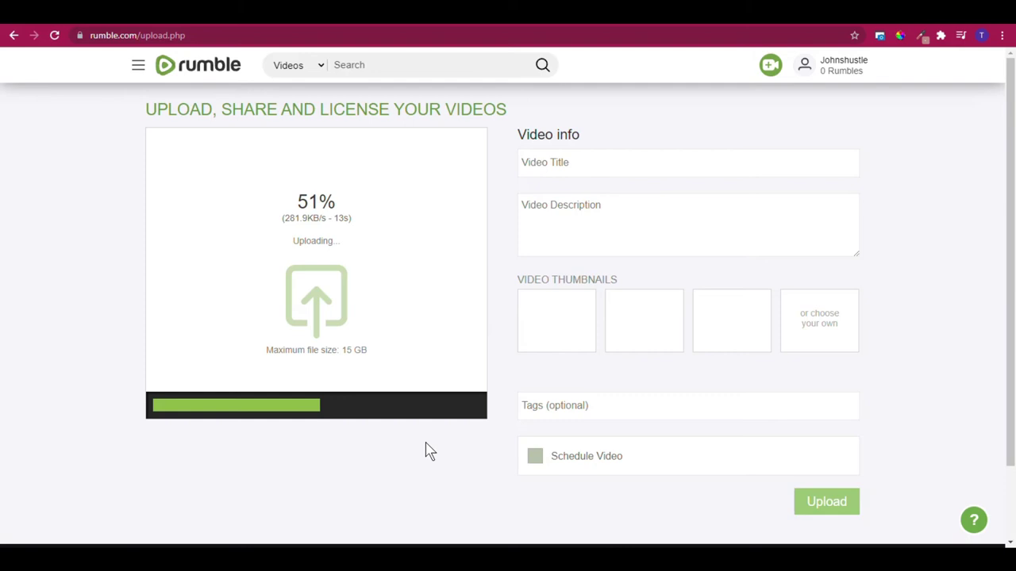
pyautogui.click(611, 170)
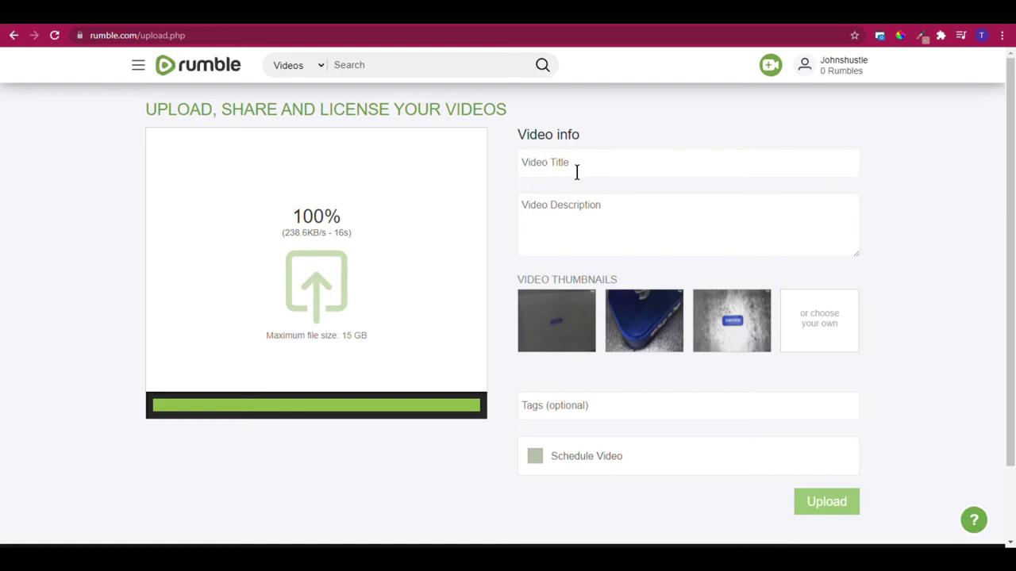
# Step: Copy the YouTube title 'Cats 101 : Basic Cat Training Tips' and paste it as the video title
pyautogui.click(508, 8)
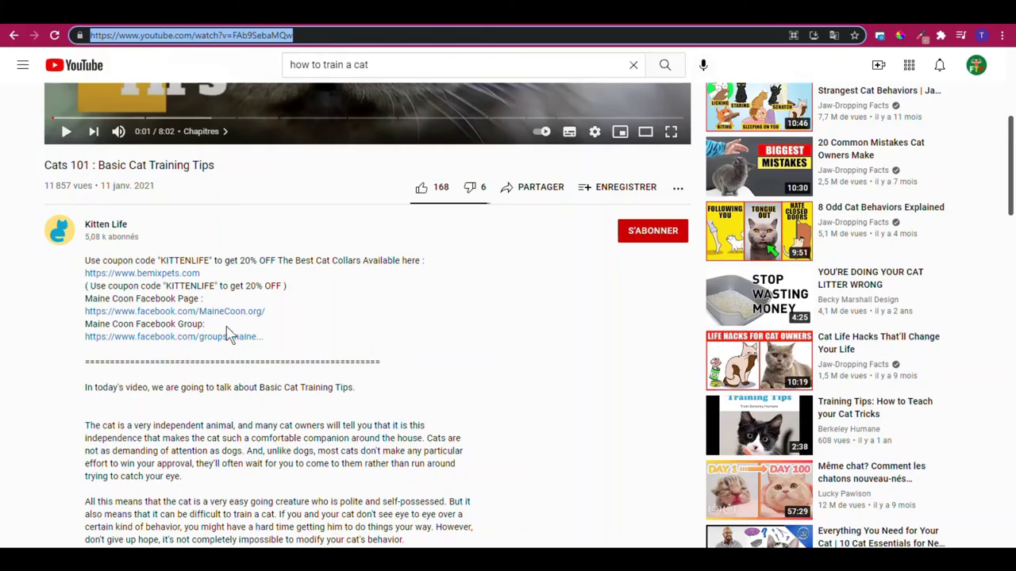
pyautogui.moveTo(222, 169); pyautogui.dragTo(46, 169)
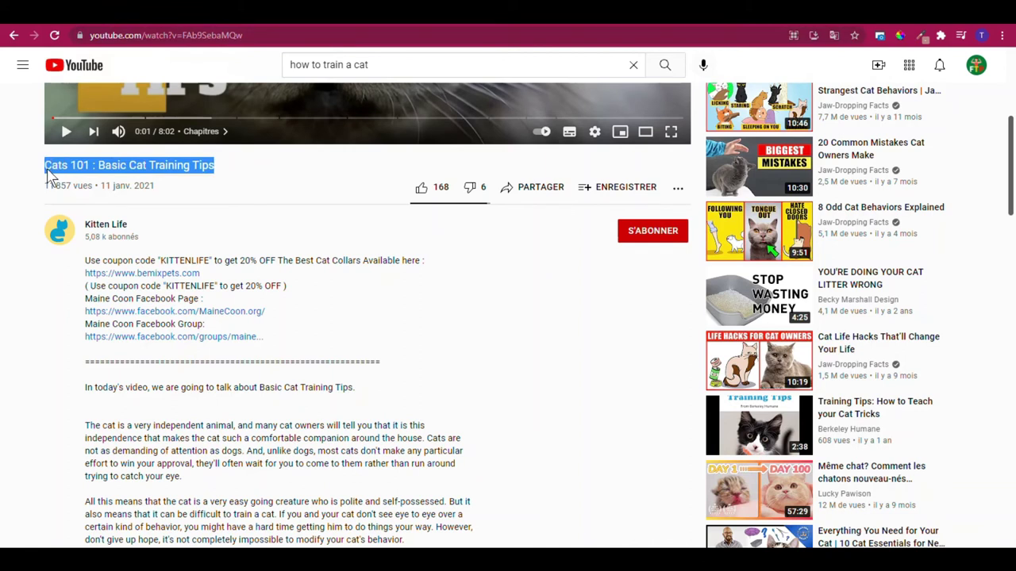
pyautogui.rightClick(76, 173)
pyautogui.click(111, 182)
pyautogui.click(508, 8)
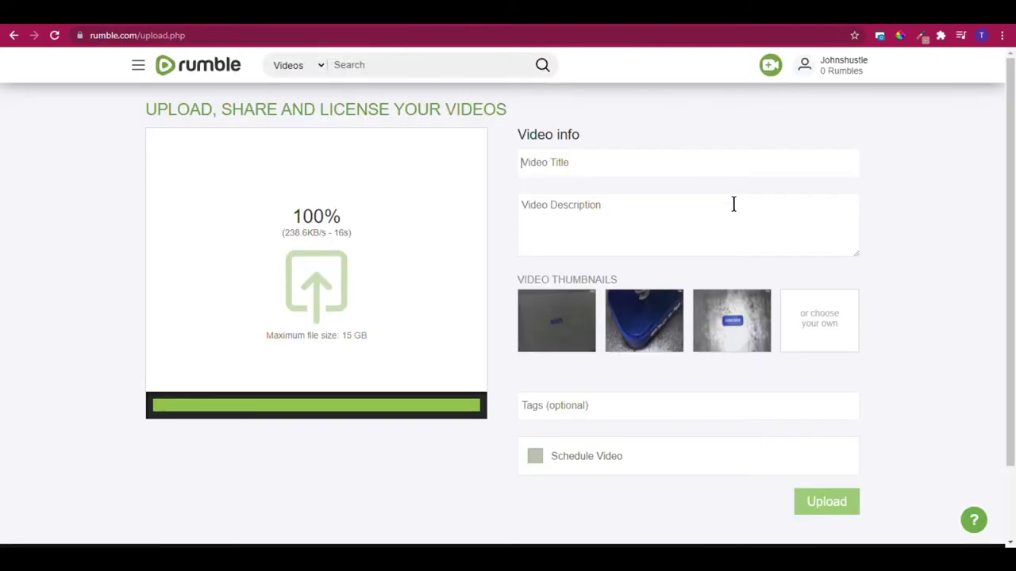
pyautogui.rightClick(634, 158)
pyautogui.click(672, 258)
pyautogui.click(583, 197)
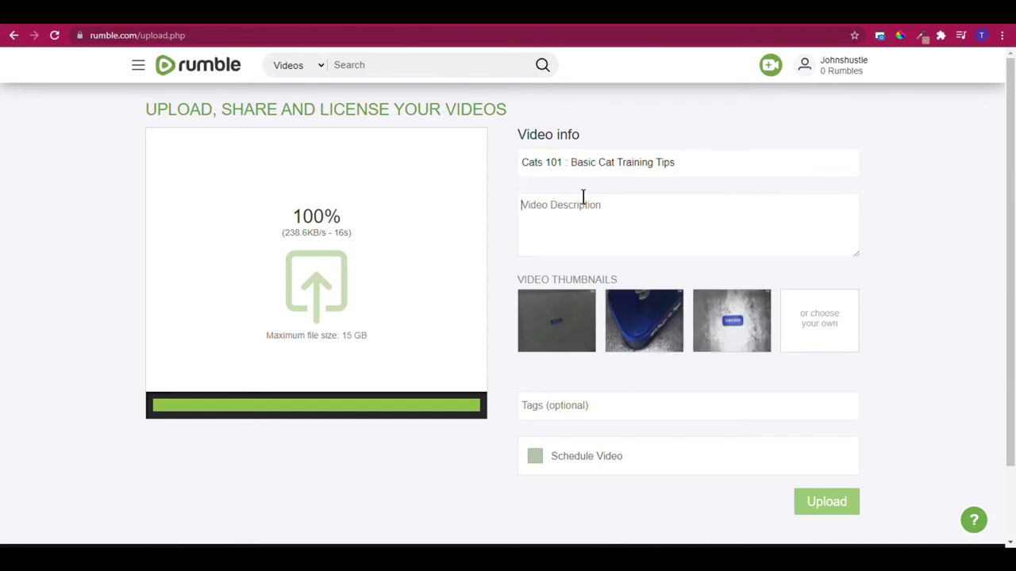
# Step: Paste the title into the description and add the Cat Training Course 30% OFF promo line
pyautogui.rightClick(583, 199)
pyautogui.click(635, 300)
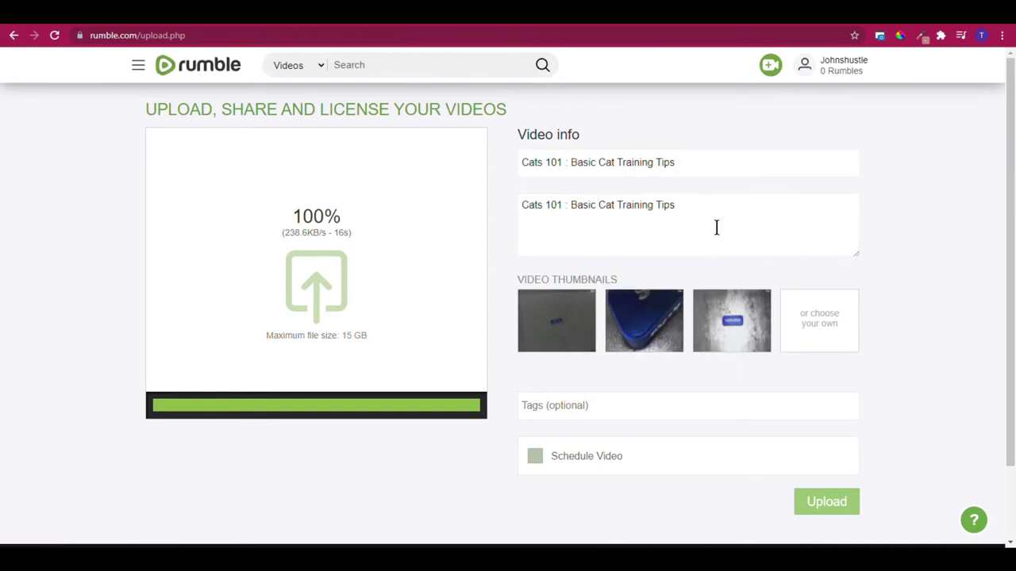
pyautogui.write('g Tips  G')
pyautogui.write('et the ultimate Cat Traiining Course now wit')
pyautogui.write('h 20% OFF')
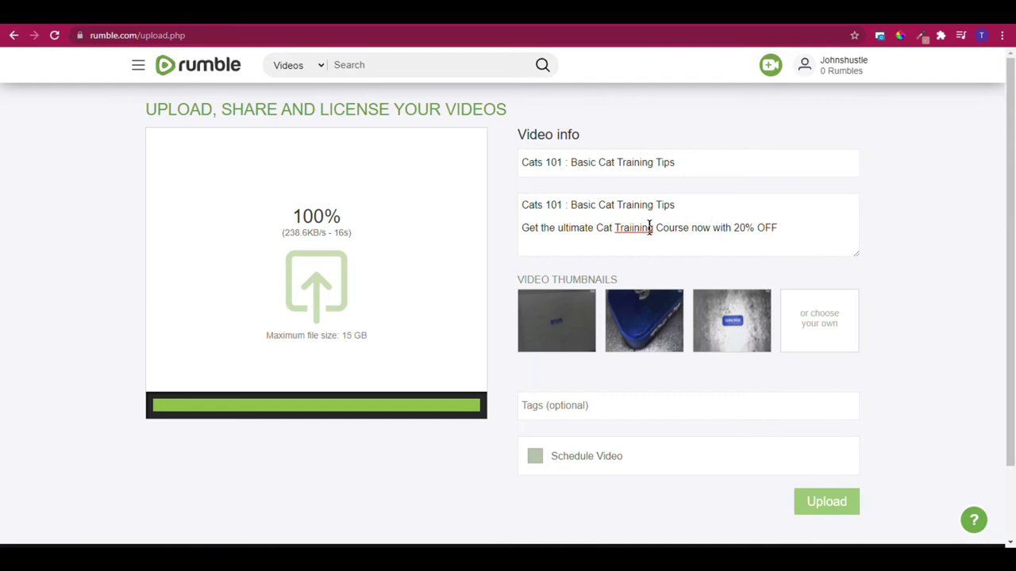
pyautogui.press('BackSpace')
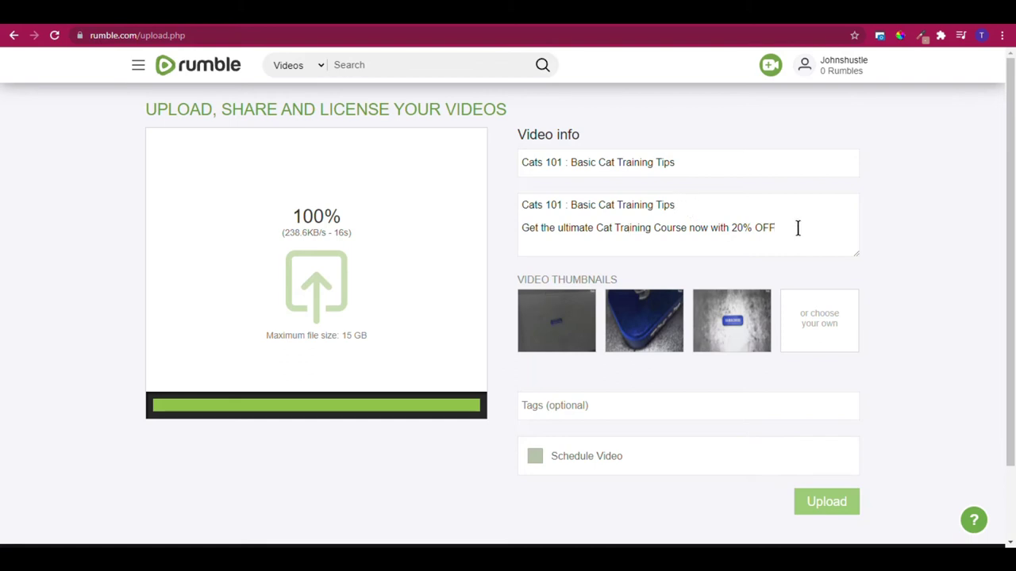
pyautogui.click(736, 231)
pyautogui.press('BackSpace')
pyautogui.write('3')
pyautogui.click(811, 234)
pyautogui.press('Return')
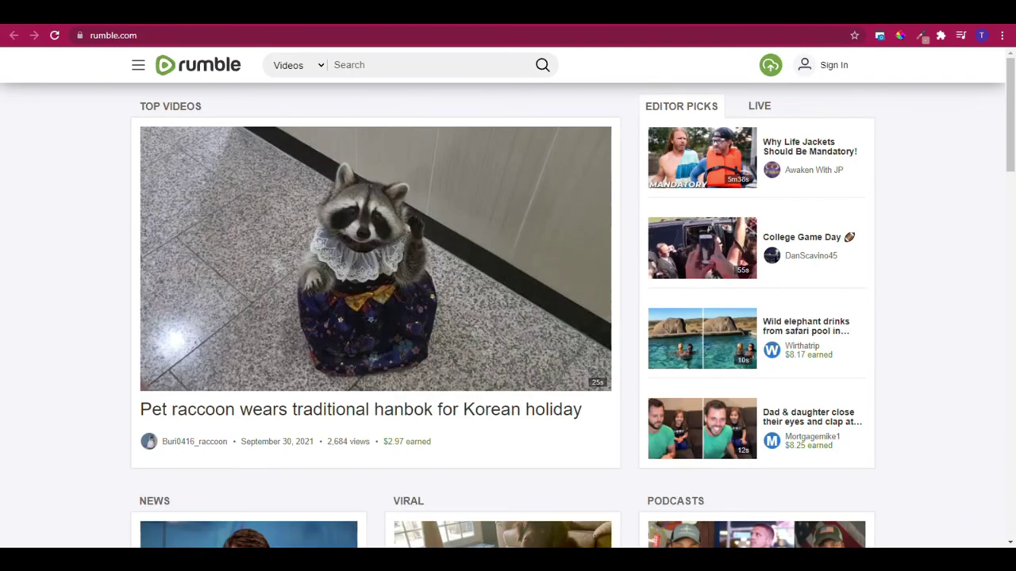
# Step: Search for ClickBank and open the ClickBank website, then return to the description
pyautogui.click(346, 41)
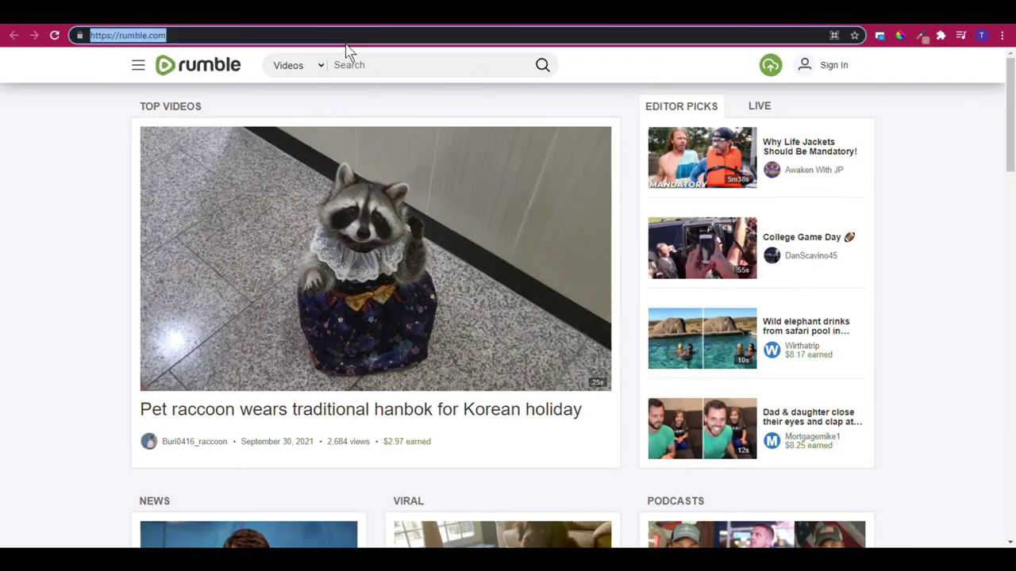
pyautogui.write('CLICKBA')
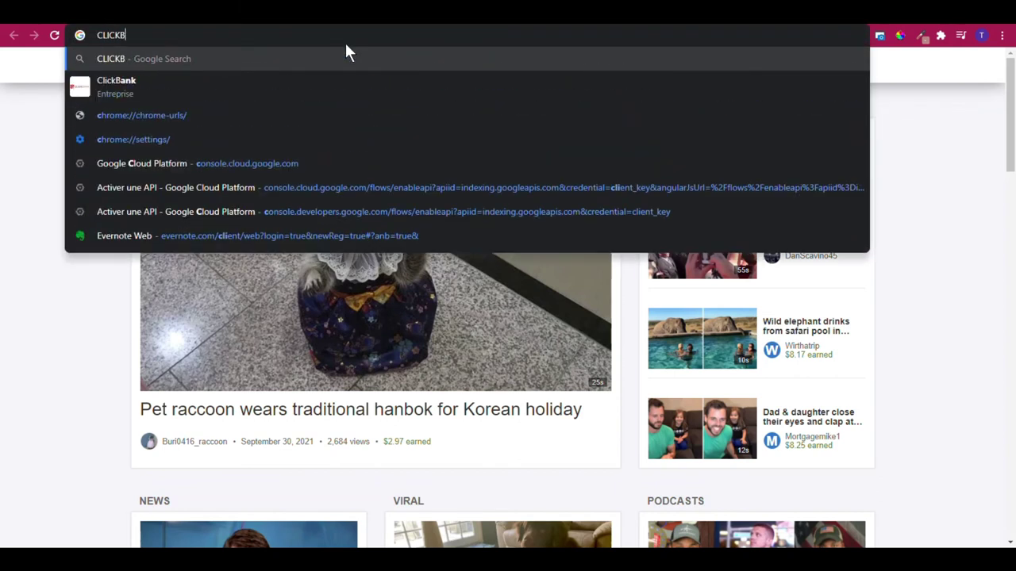
pyautogui.click(281, 88)
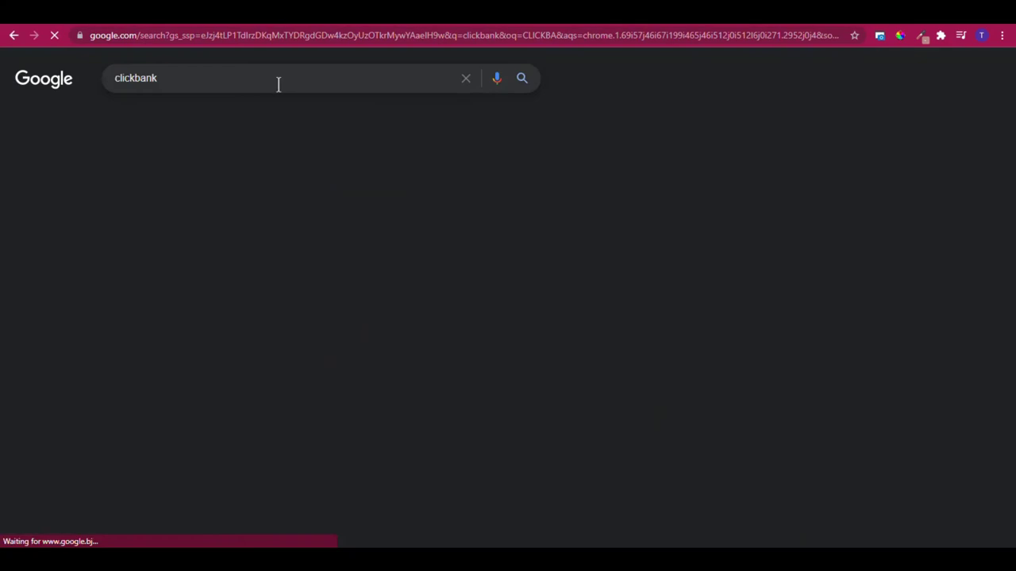
pyautogui.click(189, 188)
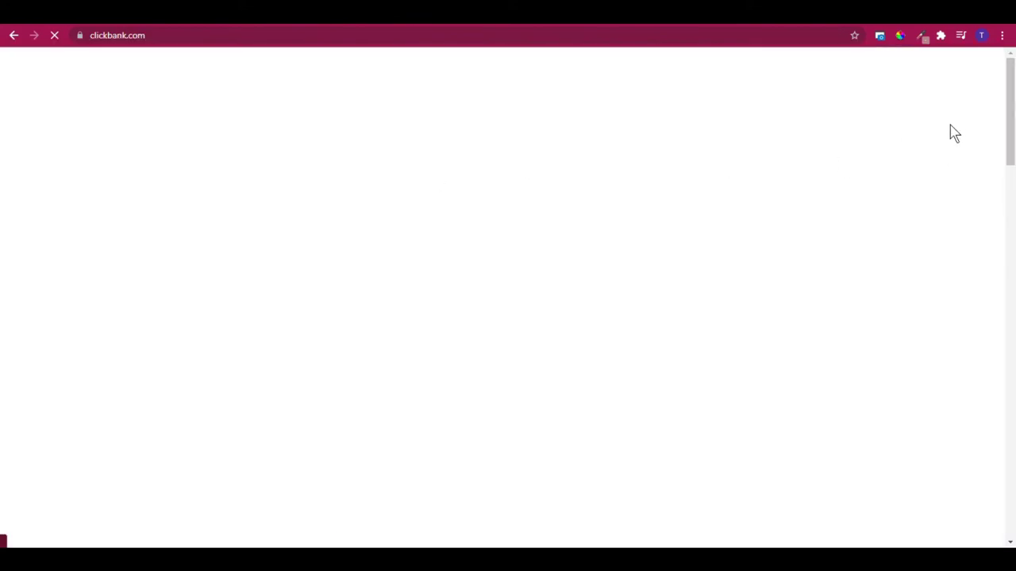
pyautogui.moveTo(1010, 151); pyautogui.dragTo(1013, 103)
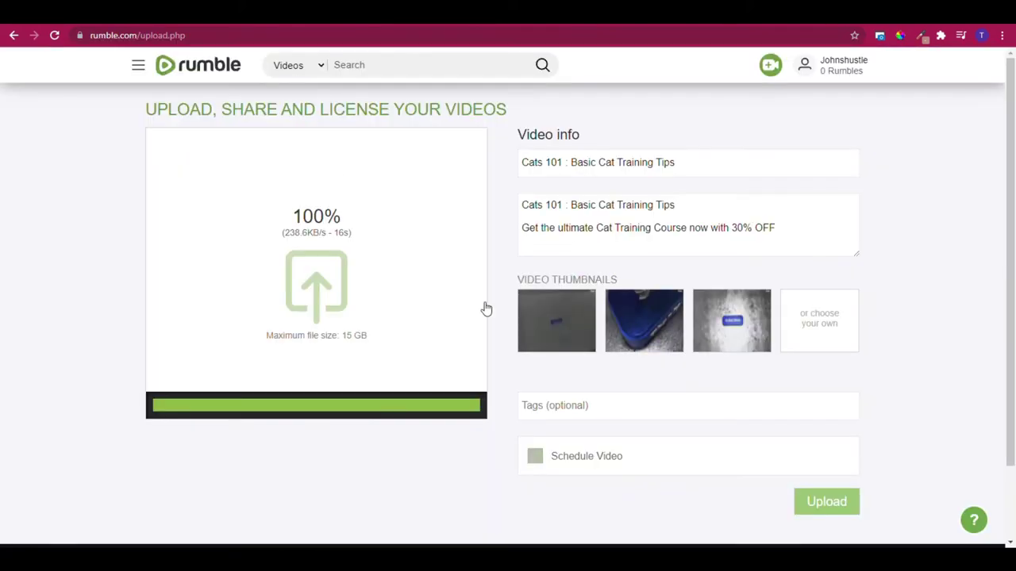
pyautogui.click(812, 238)
# Step: Add a new description line and open, then cancel, the custom thumbnail picker
pyautogui.press('Return')
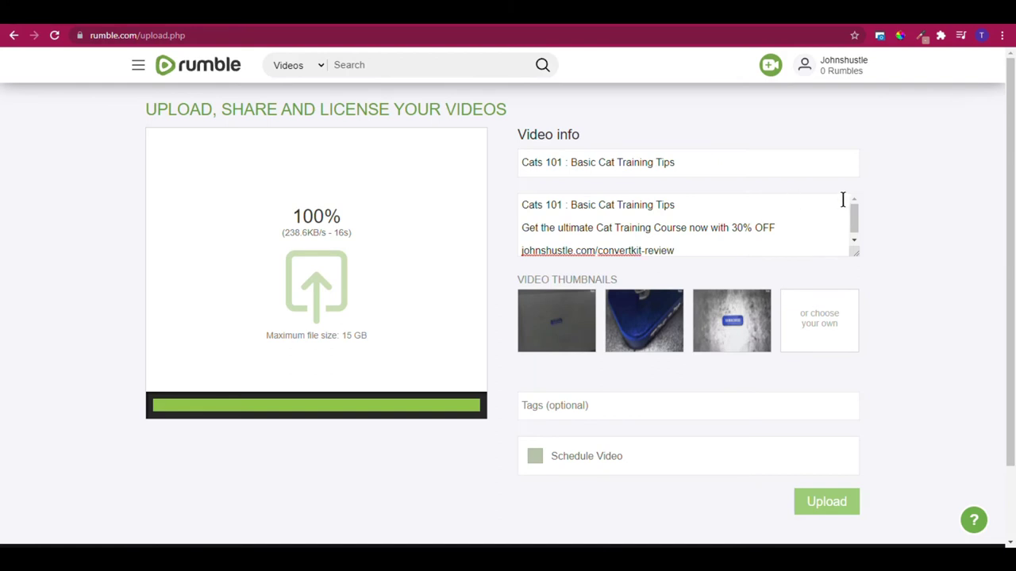
pyautogui.moveTo(857, 228); pyautogui.dragTo(857, 251)
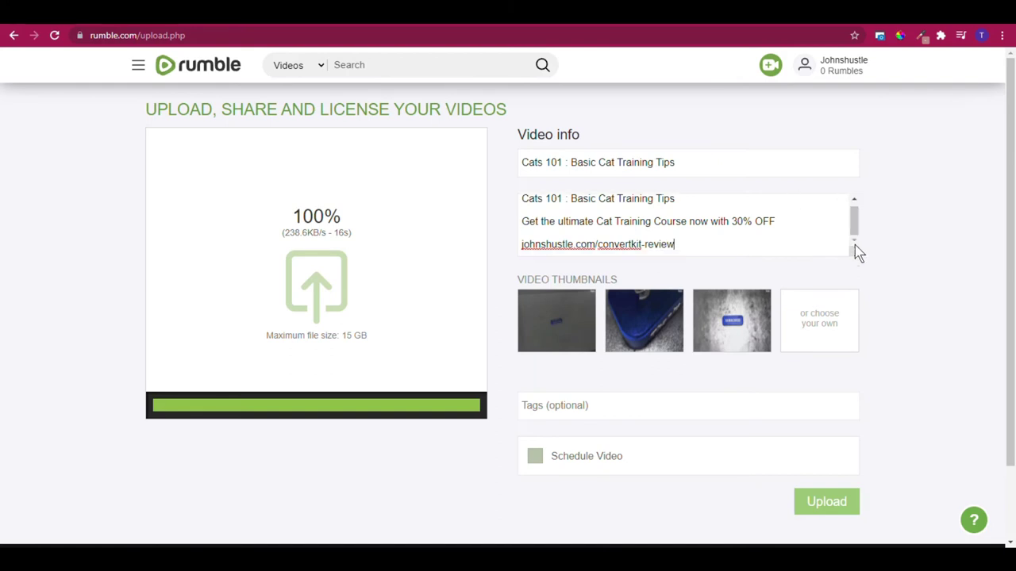
pyautogui.click(821, 325)
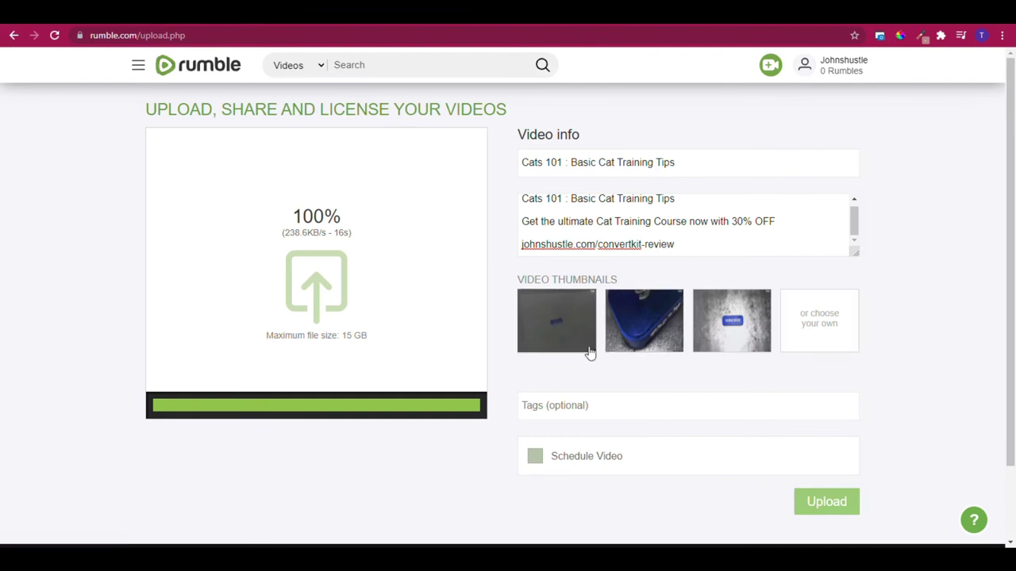
pyautogui.click(811, 342)
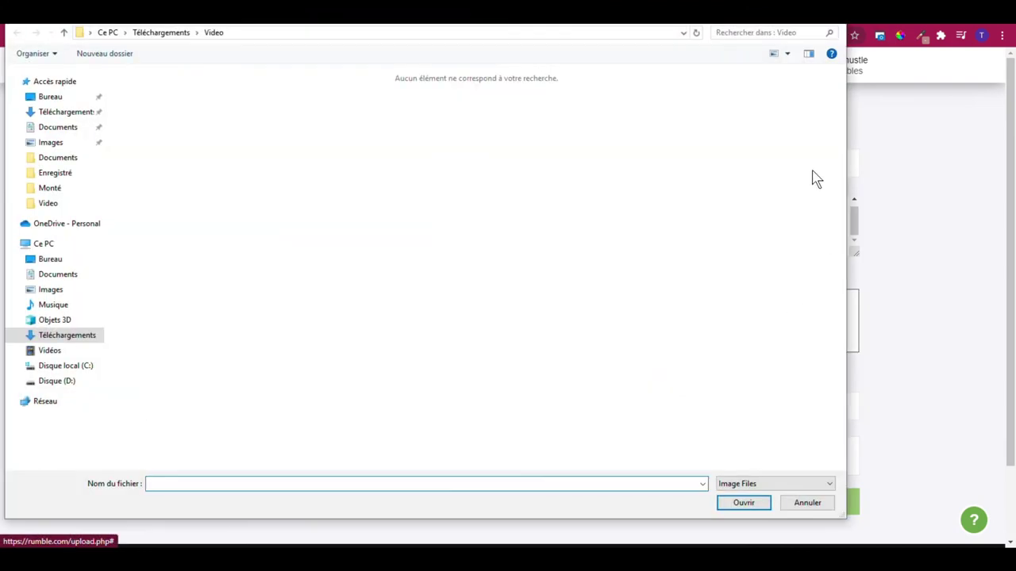
pyautogui.press('Escape')
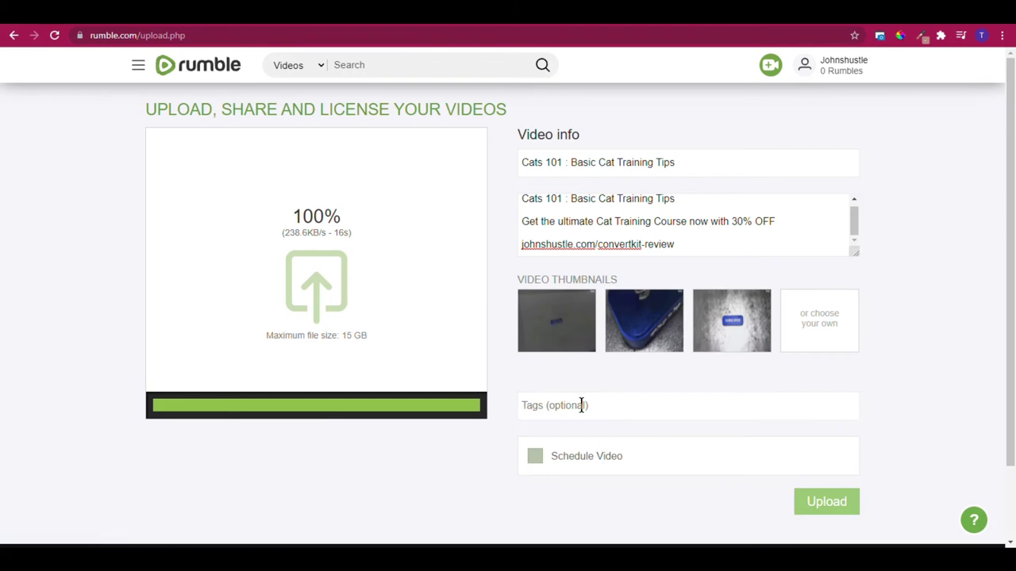
# Step: Enter tags 'cat, cat training, how to train a at' and toggle Schedule Video on and off
pyautogui.write('cat, cat tr')
pyautogui.write('aining, ho to train a')
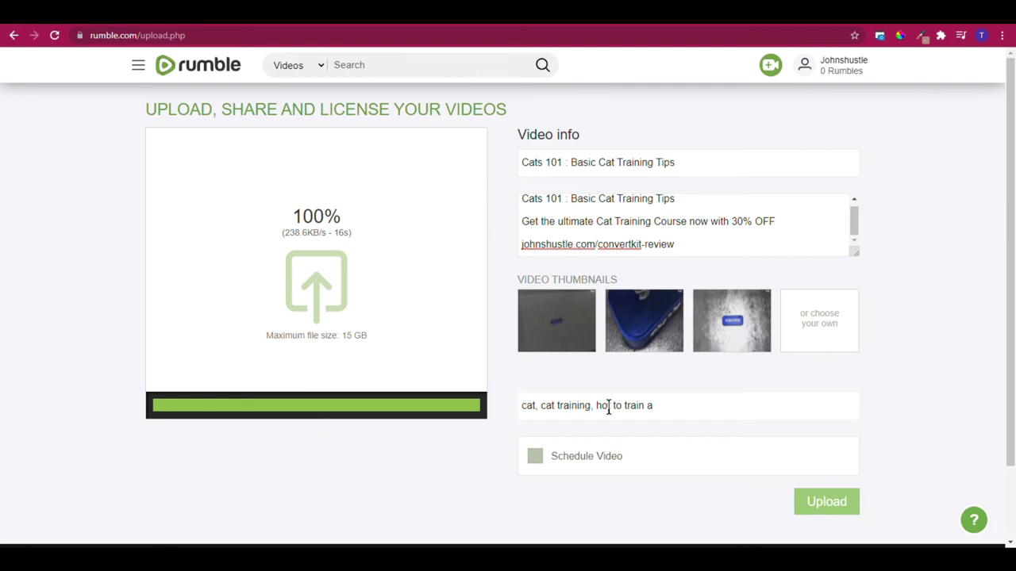
pyautogui.press('BackSpace')
pyautogui.write('w')
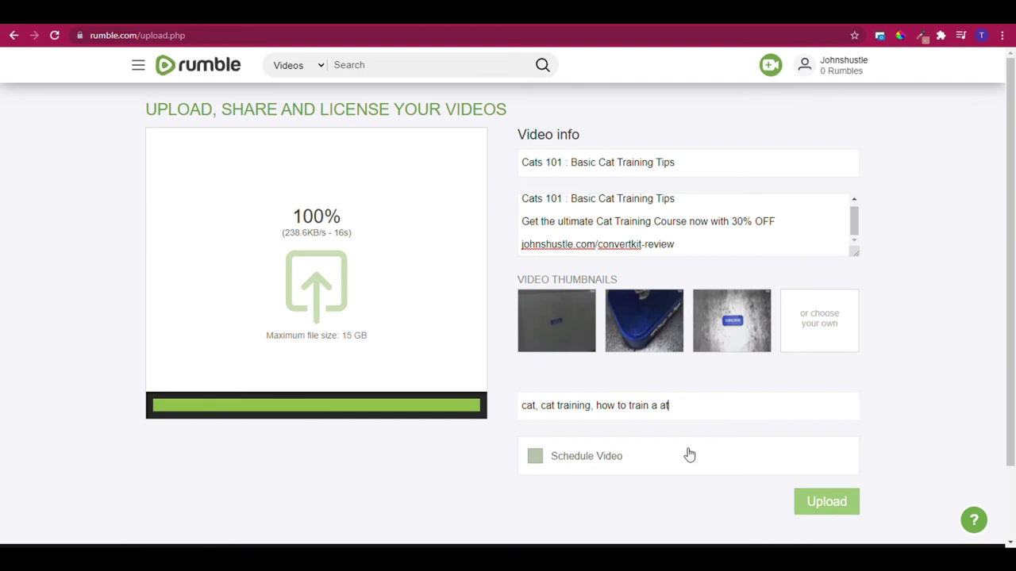
pyautogui.click(563, 460)
pyautogui.click(563, 461)
# Step: Submit the cat training video under the exclusive Video Management license
pyautogui.click(811, 501)
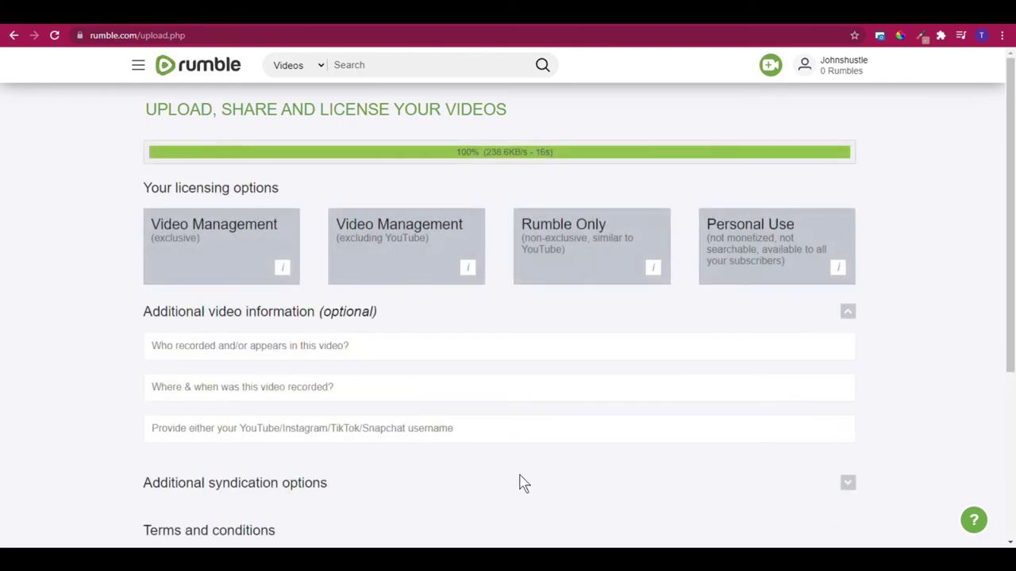
pyautogui.click(163, 259)
pyautogui.scroll(-5, 335, 277)
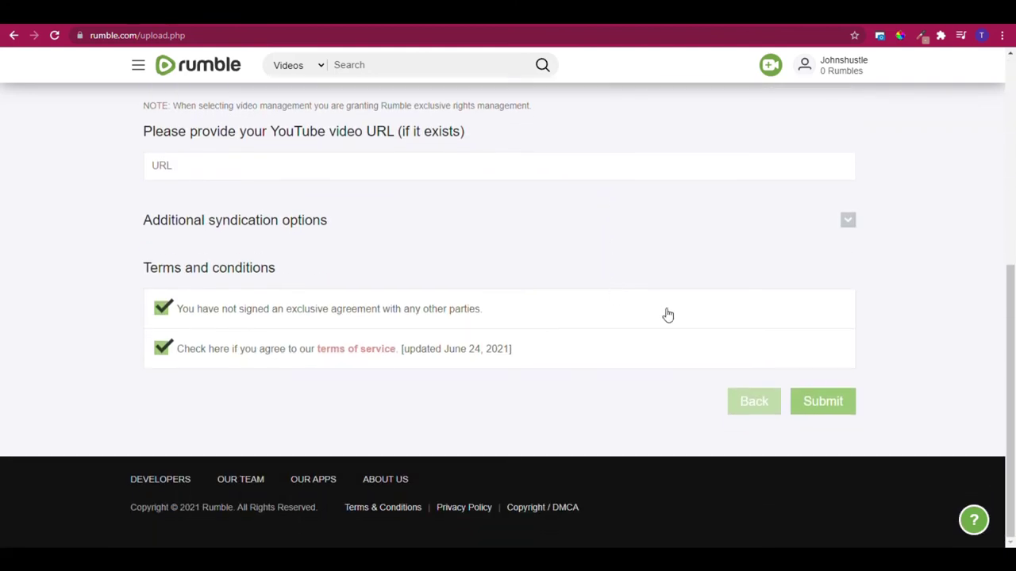
pyautogui.click(837, 403)
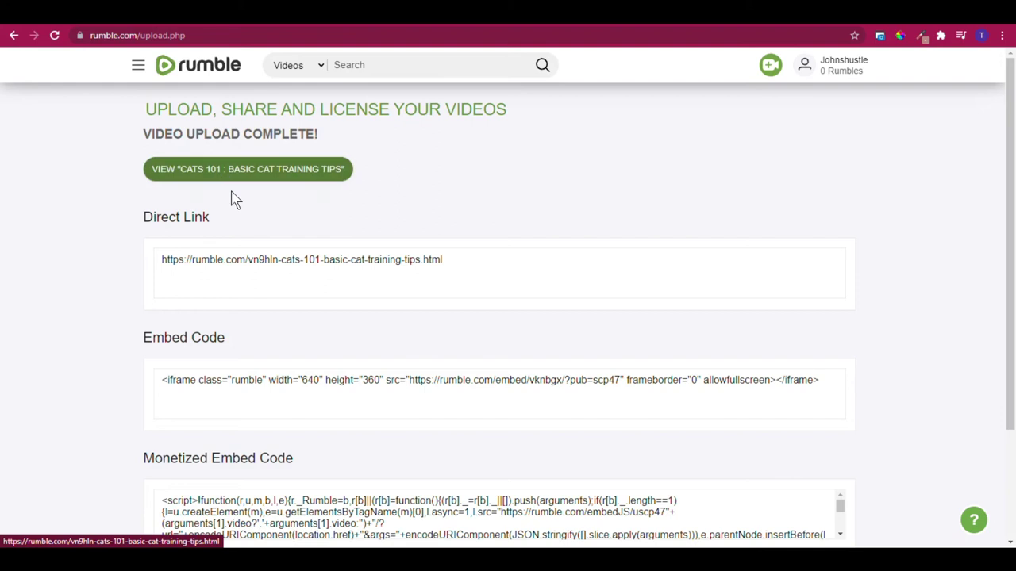
# Step: Copy the direct link URL of 'Cats 101 : Basic Cat Training Tips'
pyautogui.moveTo(466, 255); pyautogui.dragTo(155, 290)
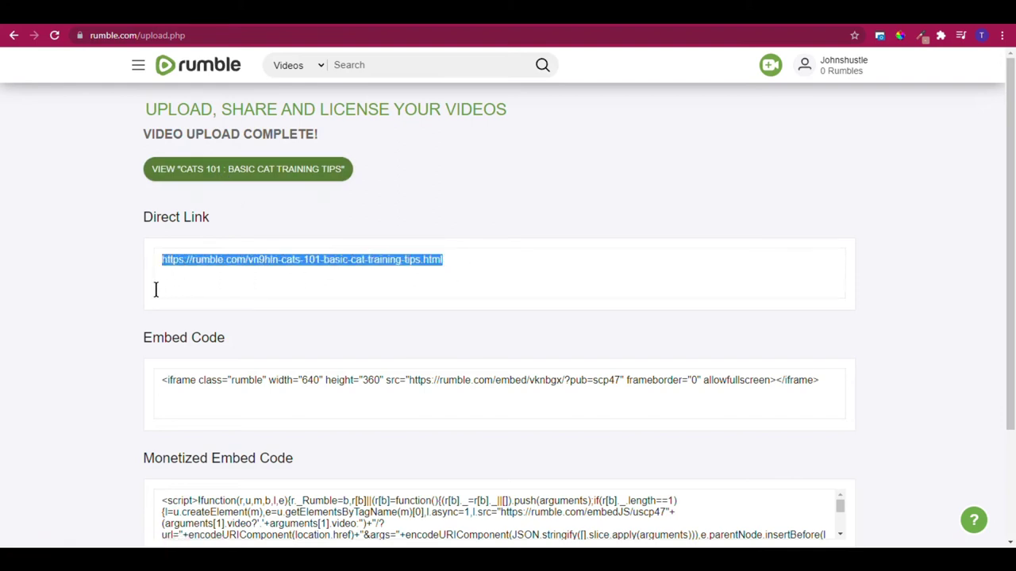
pyautogui.click(265, 296)
pyautogui.scroll(-3, 441, 274)
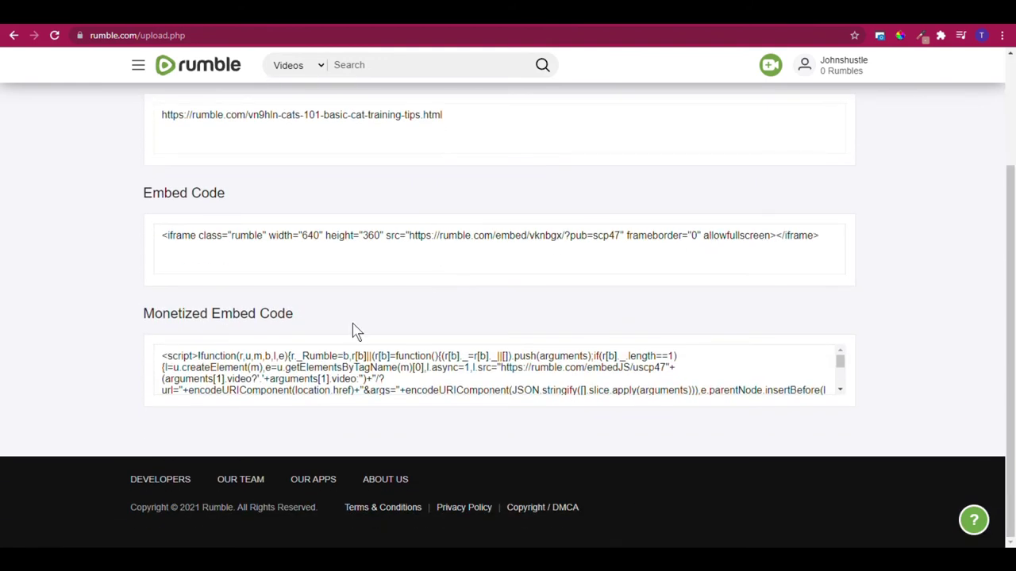
pyautogui.scroll(-1, 645, 346)
pyautogui.scroll(-3, 635, 346)
pyautogui.scroll(3, 617, 349)
pyautogui.scroll(2, 480, 255)
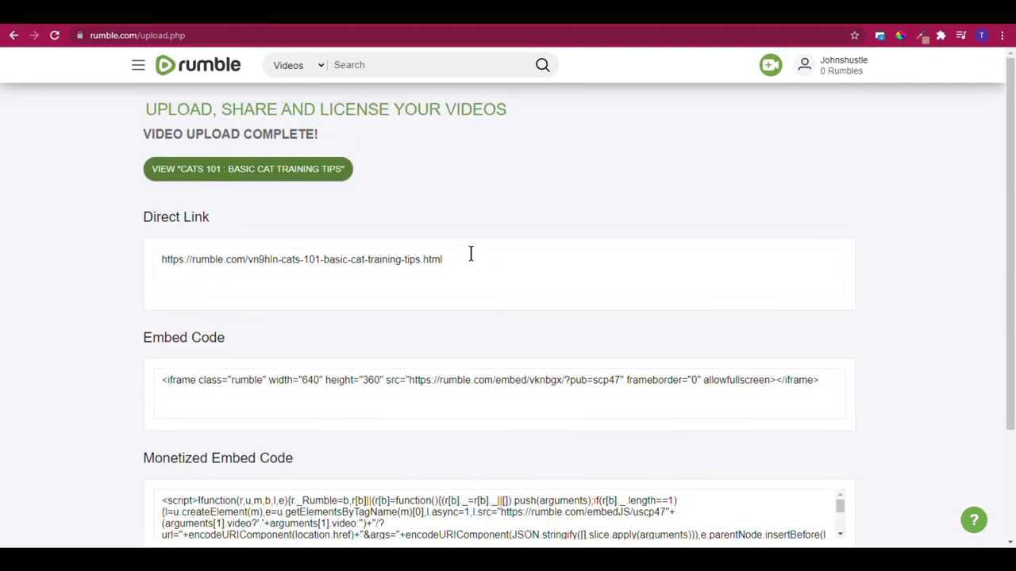
pyautogui.moveTo(449, 259); pyautogui.dragTo(159, 258)
pyautogui.rightClick(219, 253)
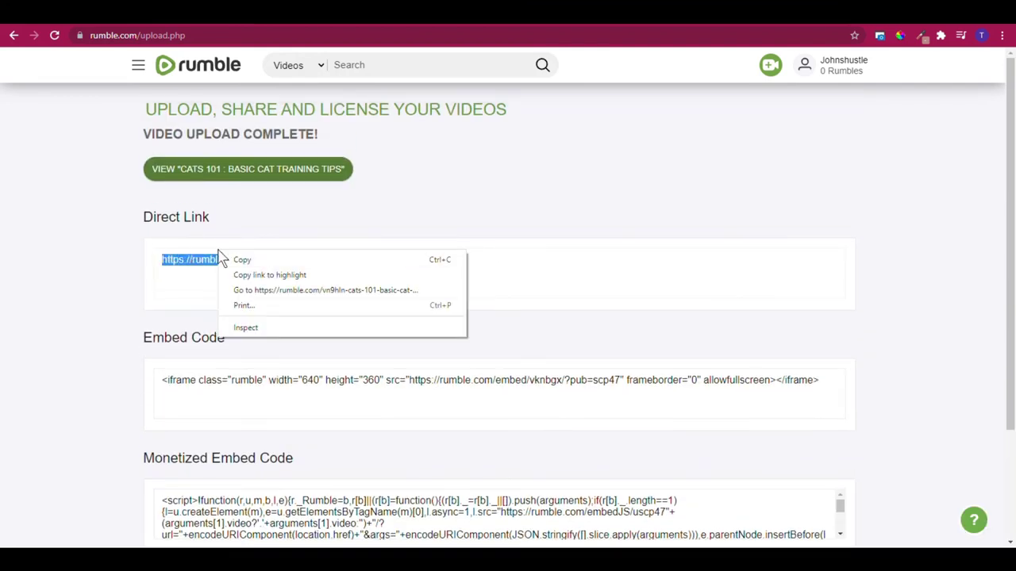
pyautogui.click(266, 262)
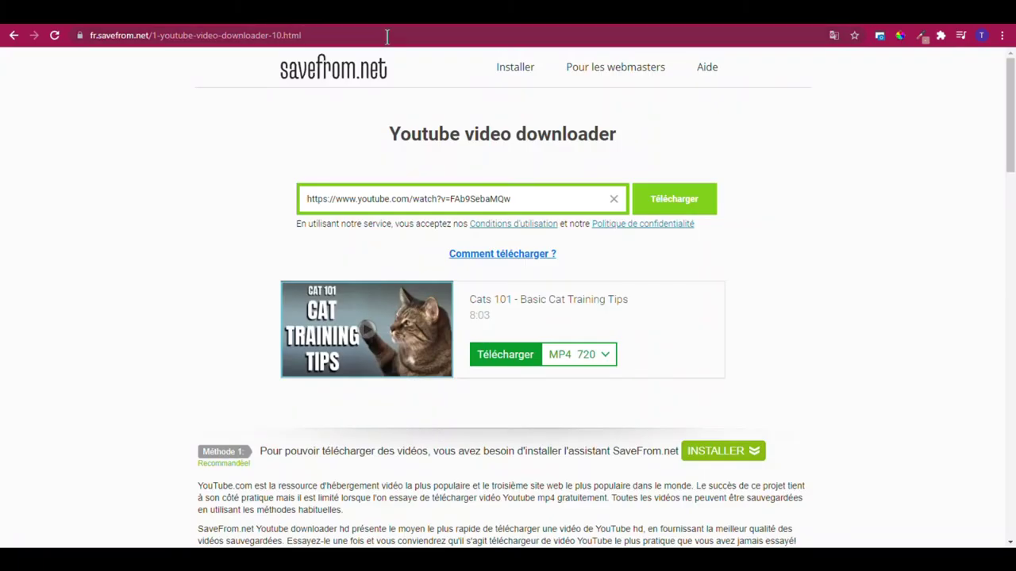
# Step: Open the published video page by pasting its direct link into the address bar
pyautogui.moveTo(387, 36); pyautogui.dragTo(89, 35)
pyautogui.hotkey('ctrl', 'v')
pyautogui.press('Return')
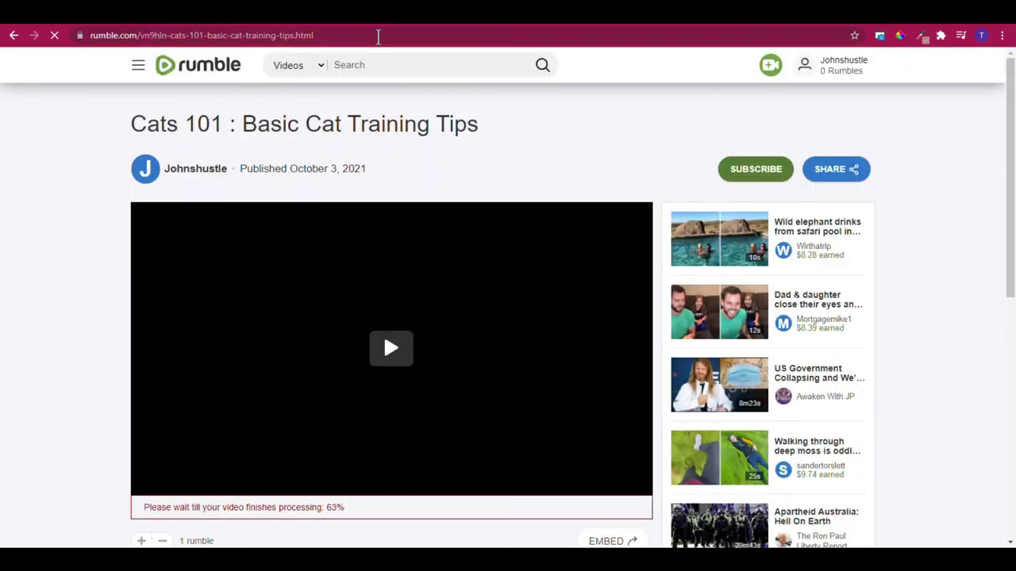
pyautogui.scroll(-3, 426, 288)
pyautogui.scroll(1, 341, 254)
pyautogui.scroll(2, 318, 262)
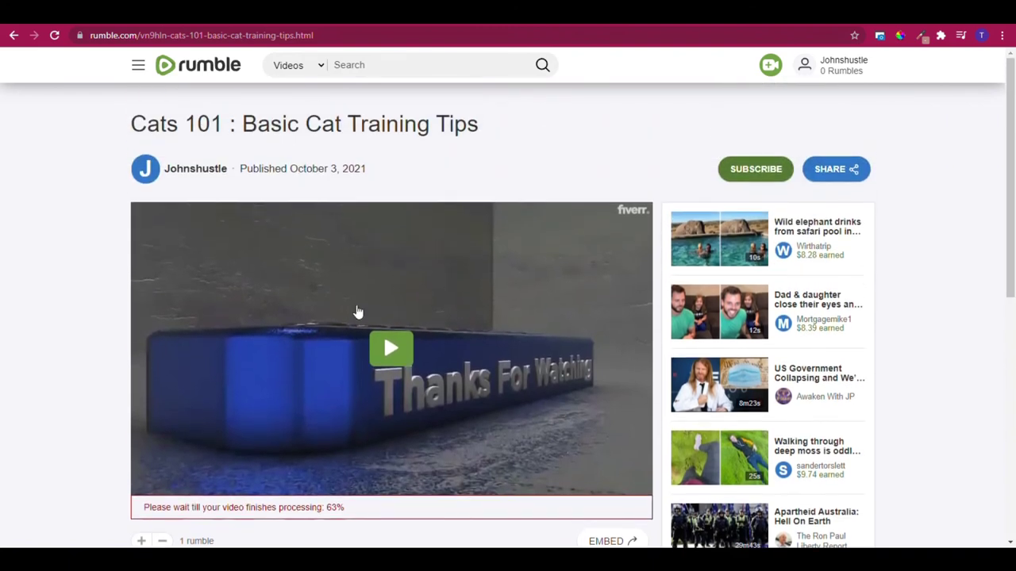
# Step: Play and pause the Cats 101 video, browse its description and comments, then return to Rumble's home page
pyautogui.click(393, 351)
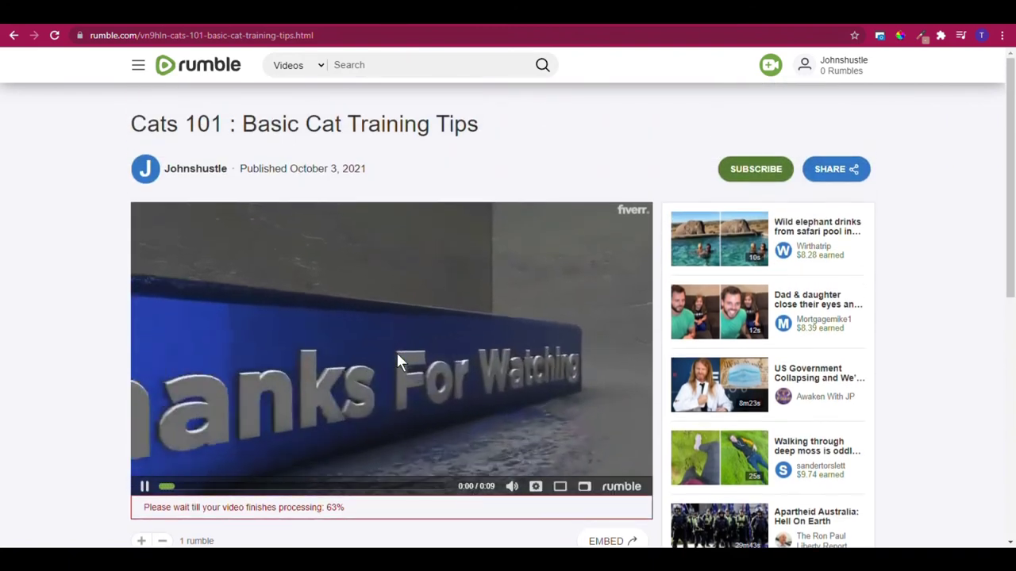
pyautogui.click(145, 490)
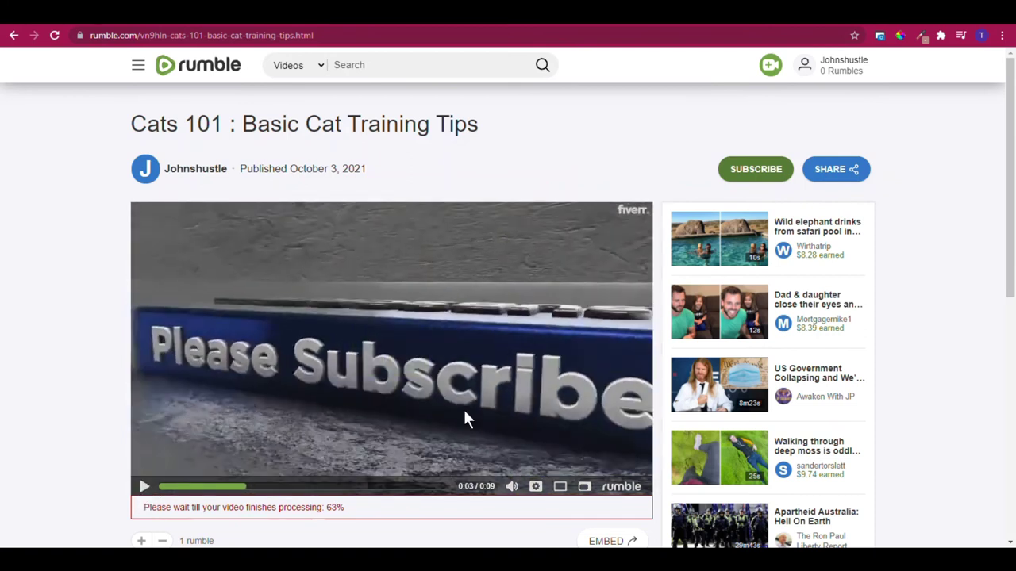
pyautogui.scroll(-3, 574, 428)
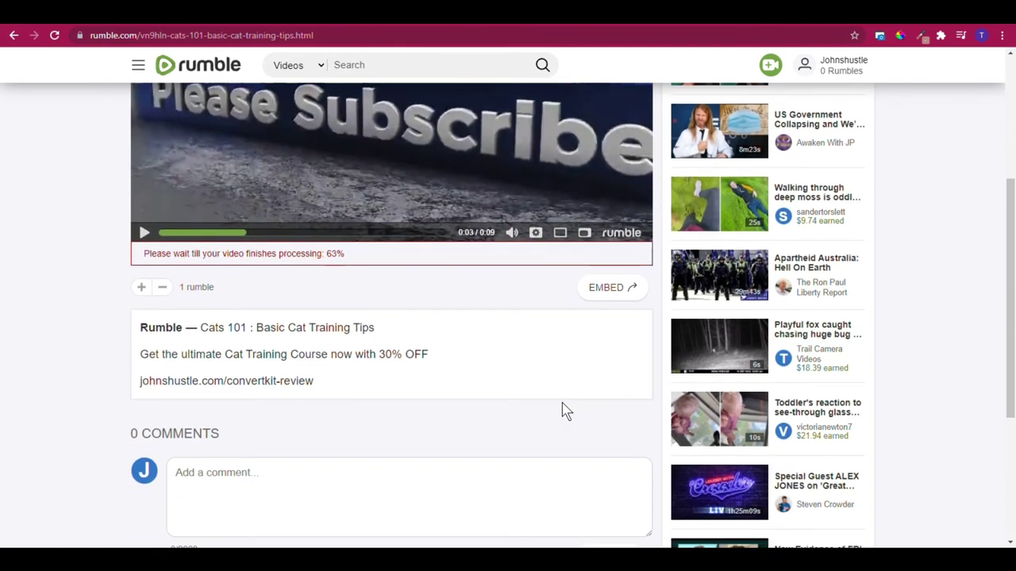
pyautogui.scroll(2, 628, 243)
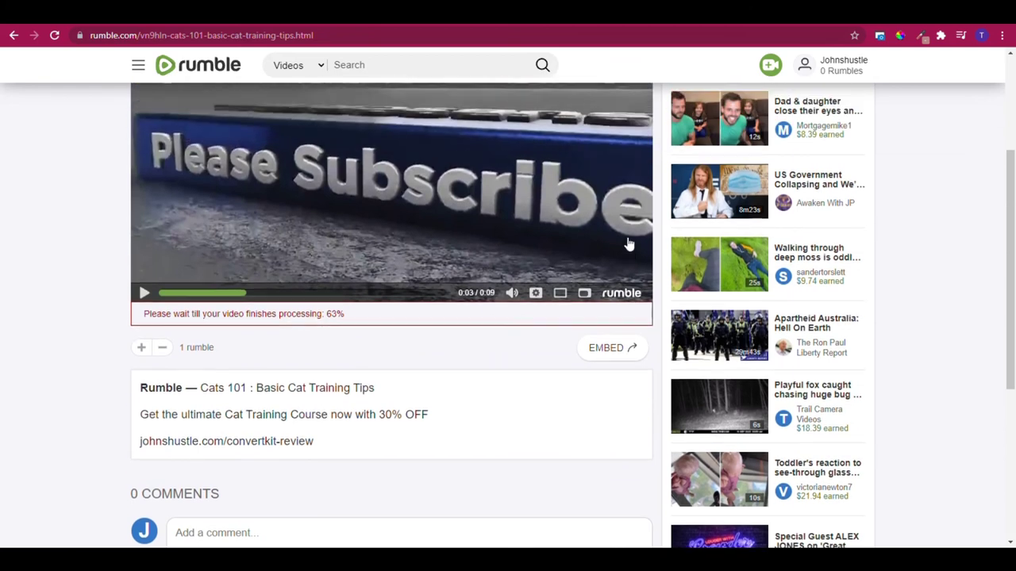
pyautogui.scroll(-4, 642, 256)
pyautogui.scroll(-1, 642, 256)
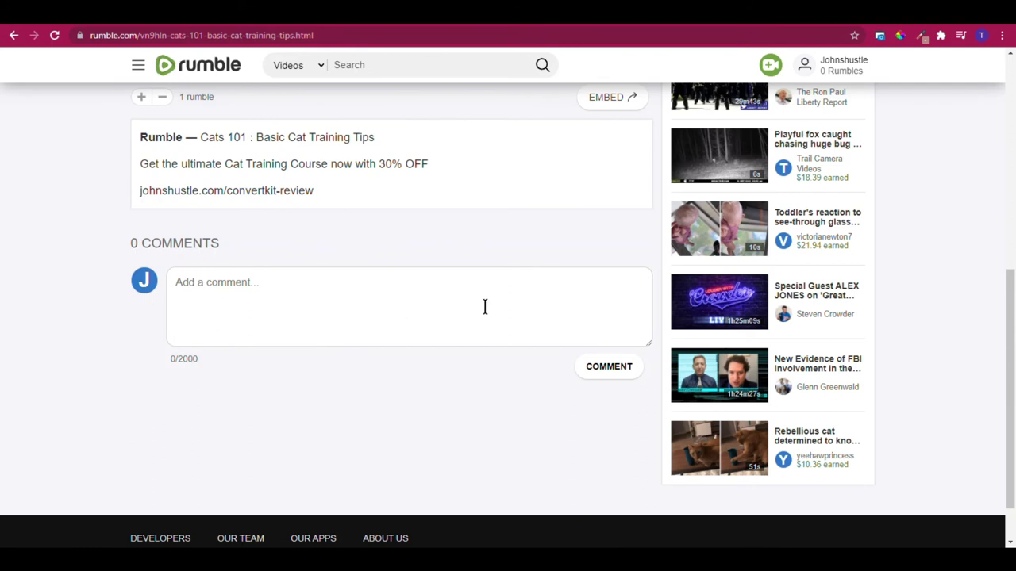
pyautogui.scroll(6, 484, 306)
pyautogui.click(187, 65)
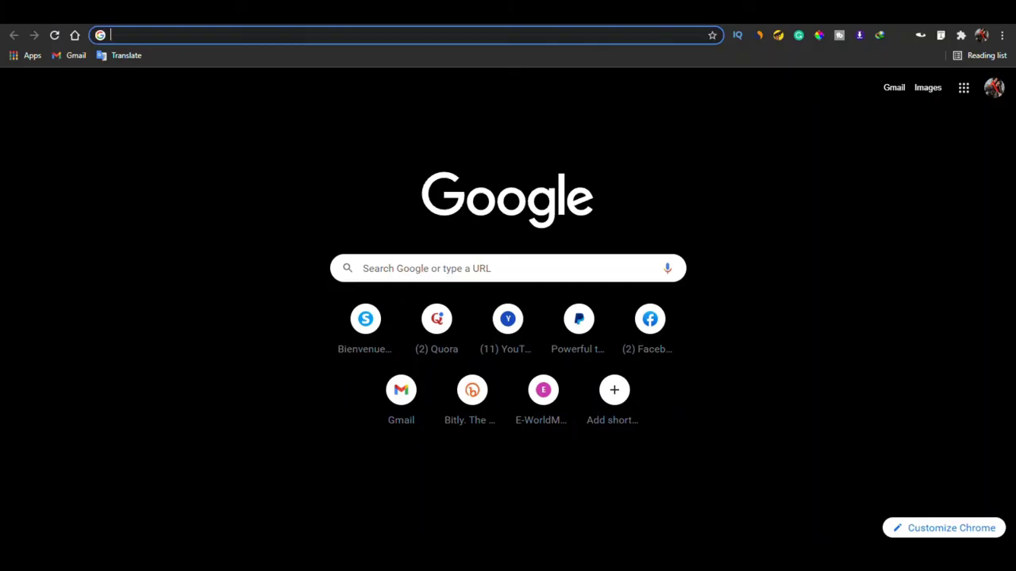
# Step: Load rumble.com and bring up its SimilarWeb traffic statistics
pyautogui.write('rumble')
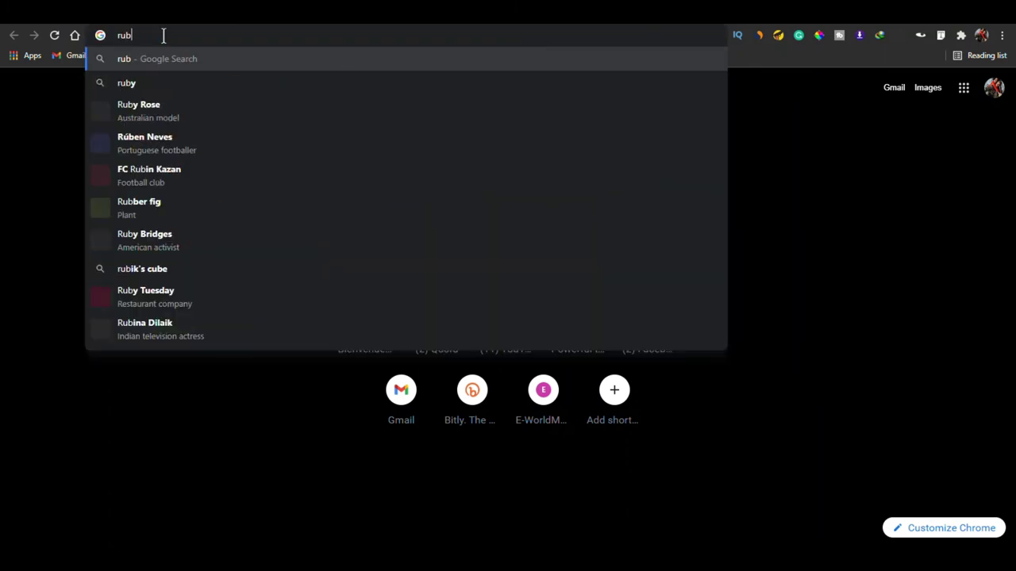
pyautogui.press('Return')
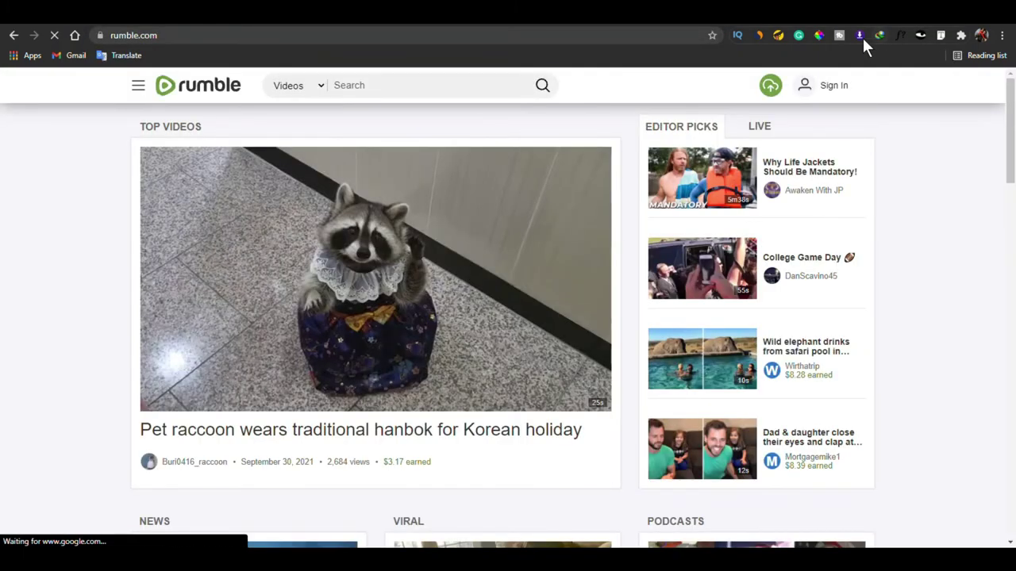
pyautogui.click(779, 34)
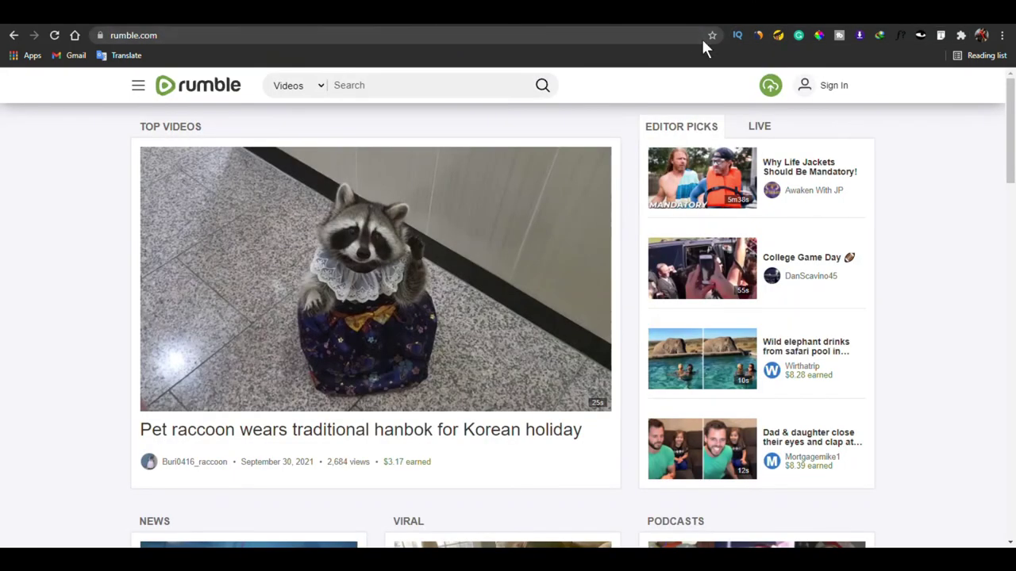
pyautogui.click(758, 35)
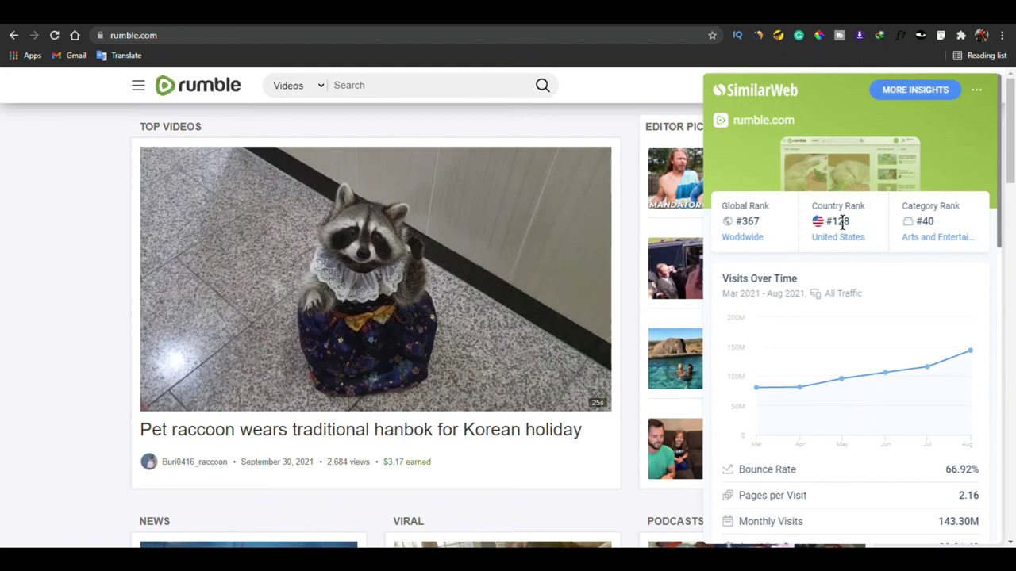
# Step: Review rumble.com's global rank #367, 143.30M monthly visits and top countries
pyautogui.scroll(-8, 948, 272)
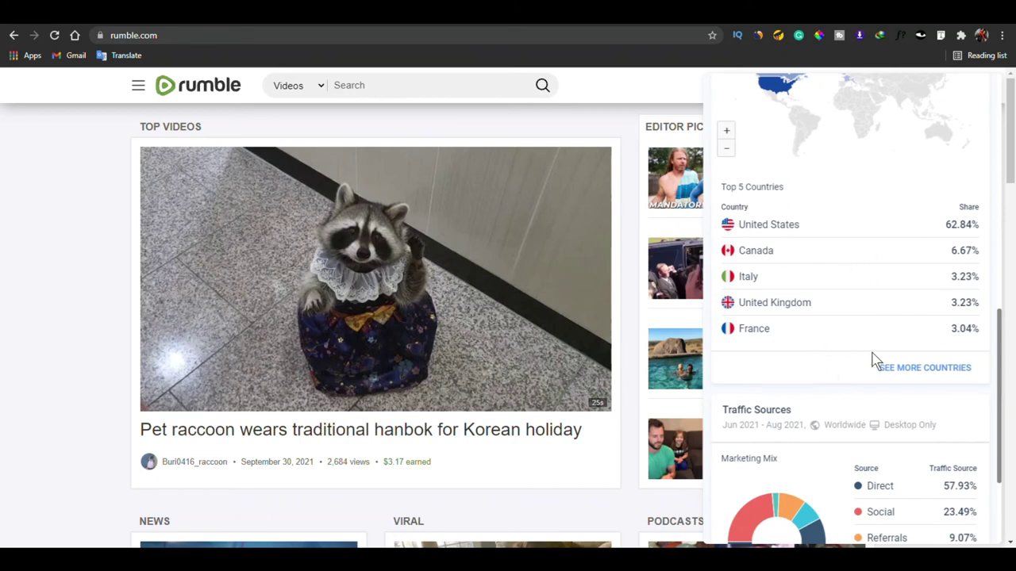
pyautogui.scroll(-2, 941, 356)
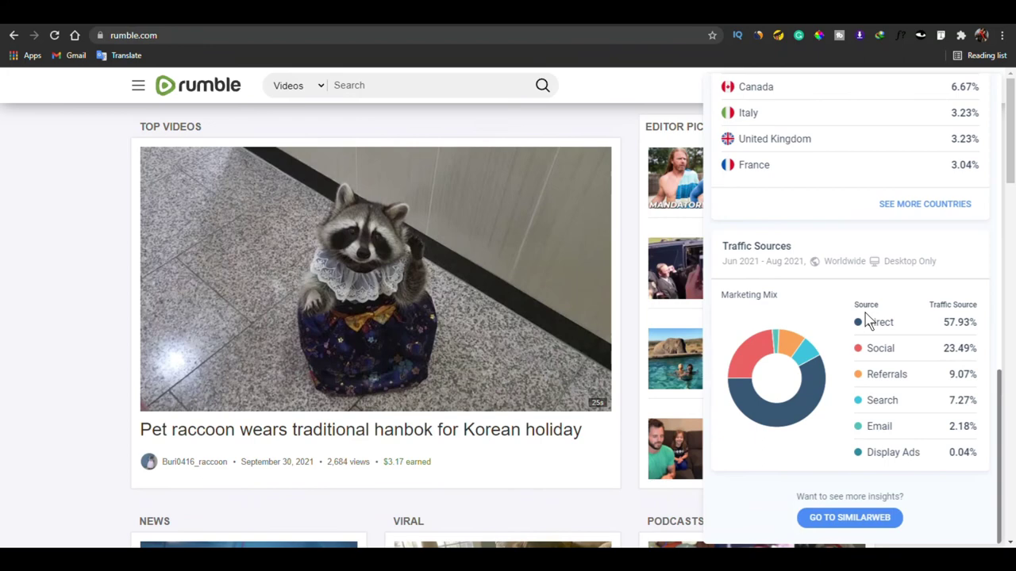
pyautogui.scroll(9, 869, 270)
pyautogui.scroll(-1, 342, 340)
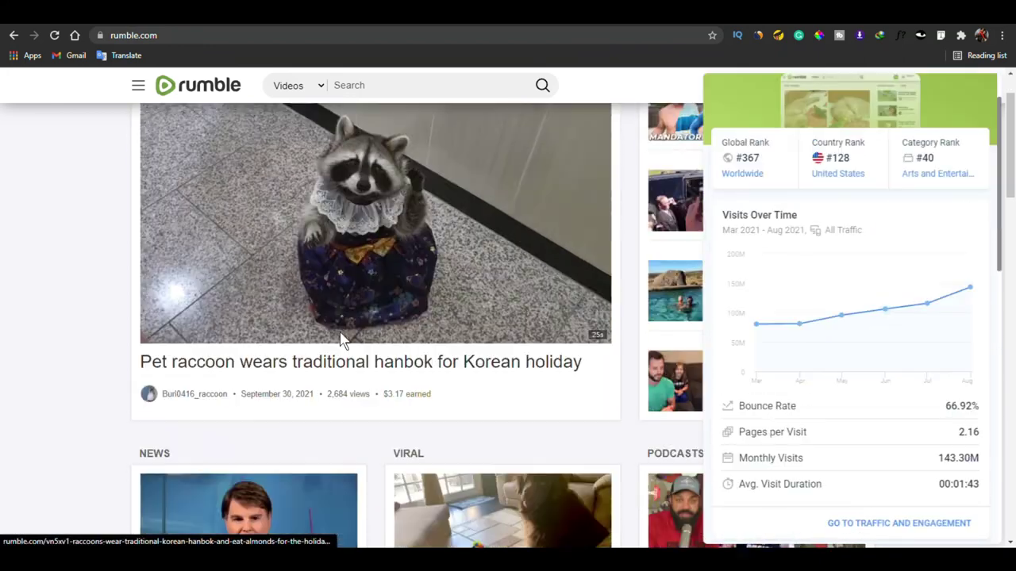
pyautogui.scroll(-12, 341, 340)
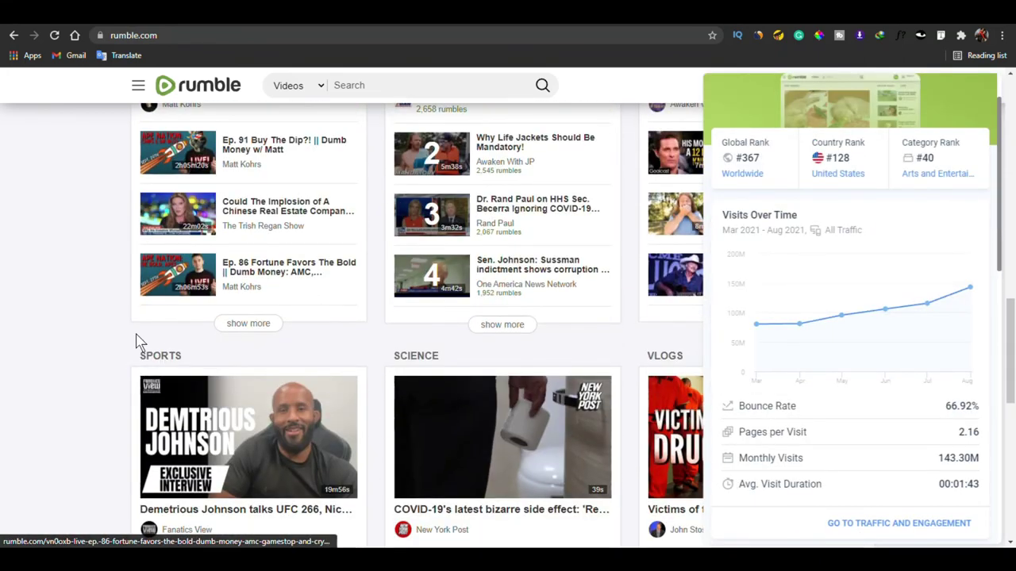
pyautogui.scroll(11, 289, 320)
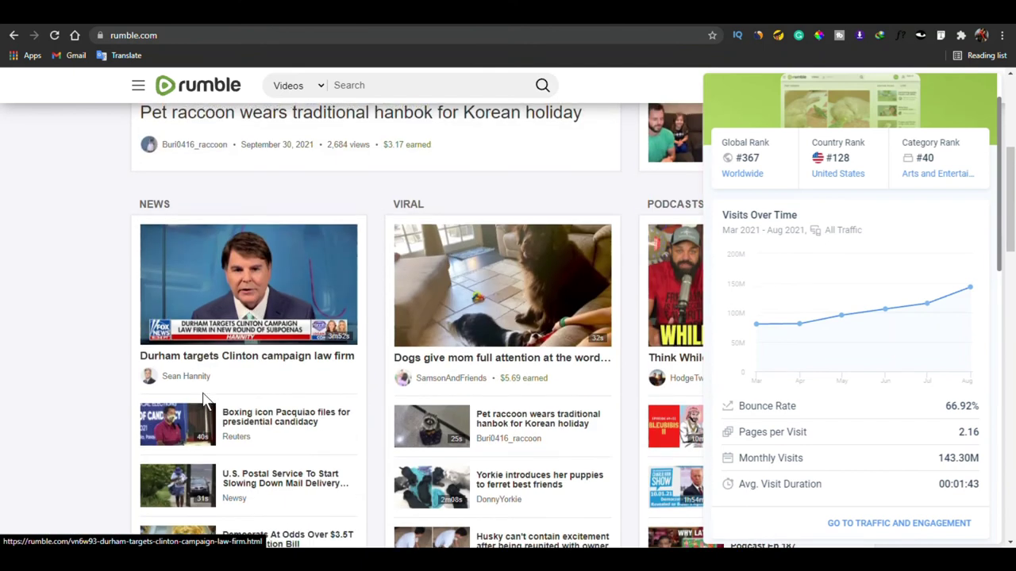
pyautogui.scroll(-4, 284, 337)
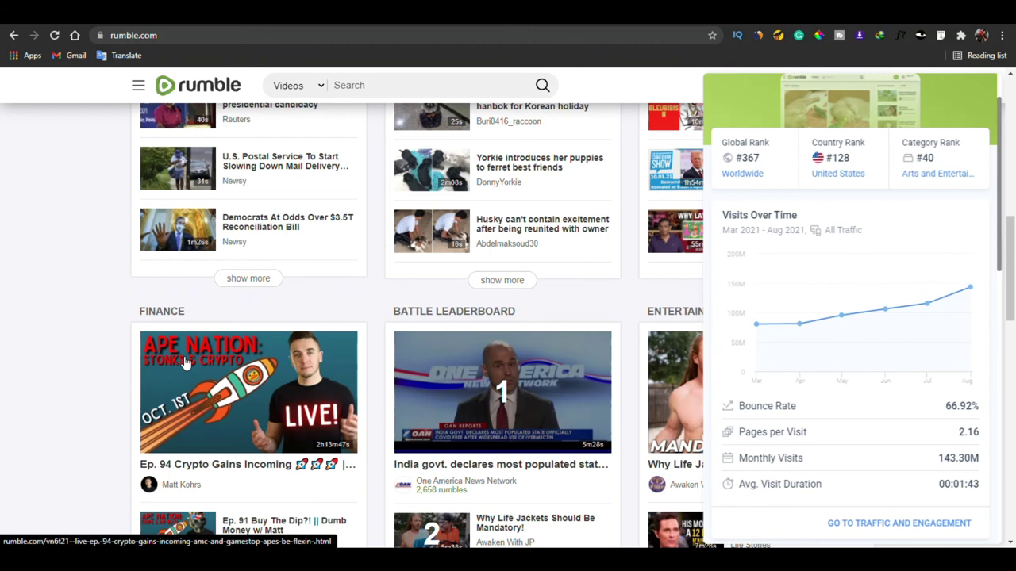
pyautogui.scroll(-6, 536, 394)
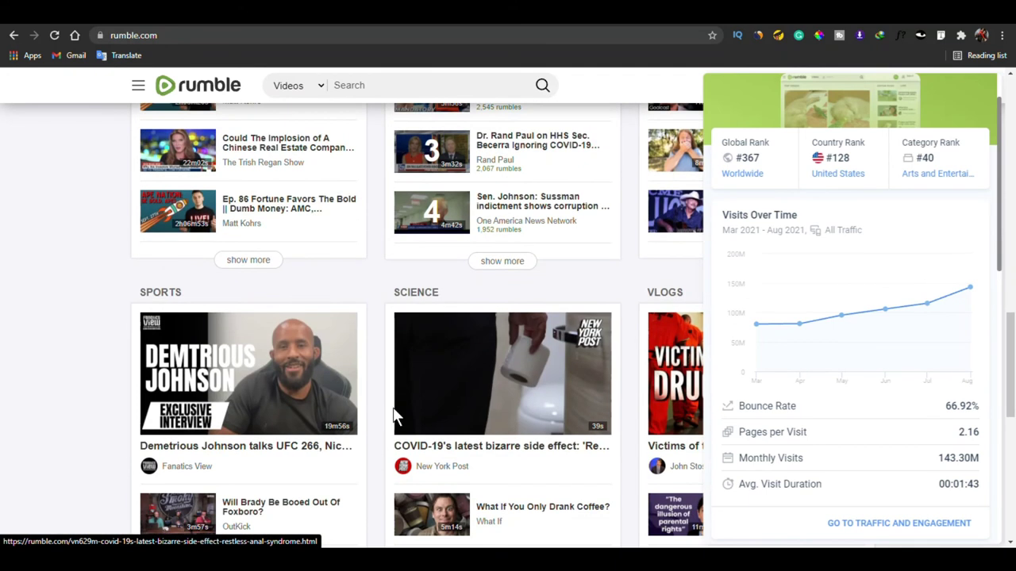
pyautogui.hotkey('ctrl', 't')
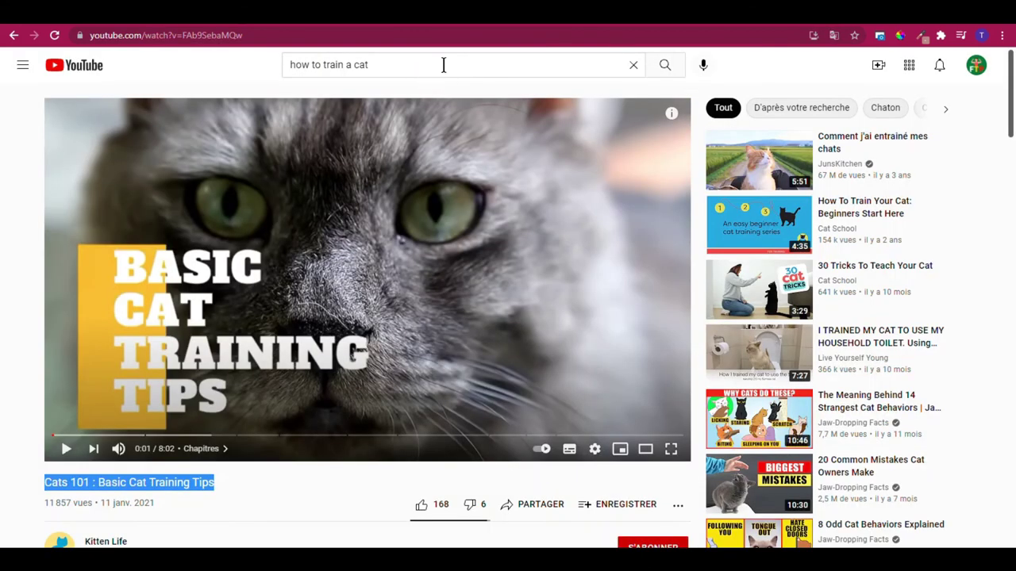
# Step: Search 'how to train a cat to use the litter box', filtered to Creative Commons videos
pyautogui.click(443, 64)
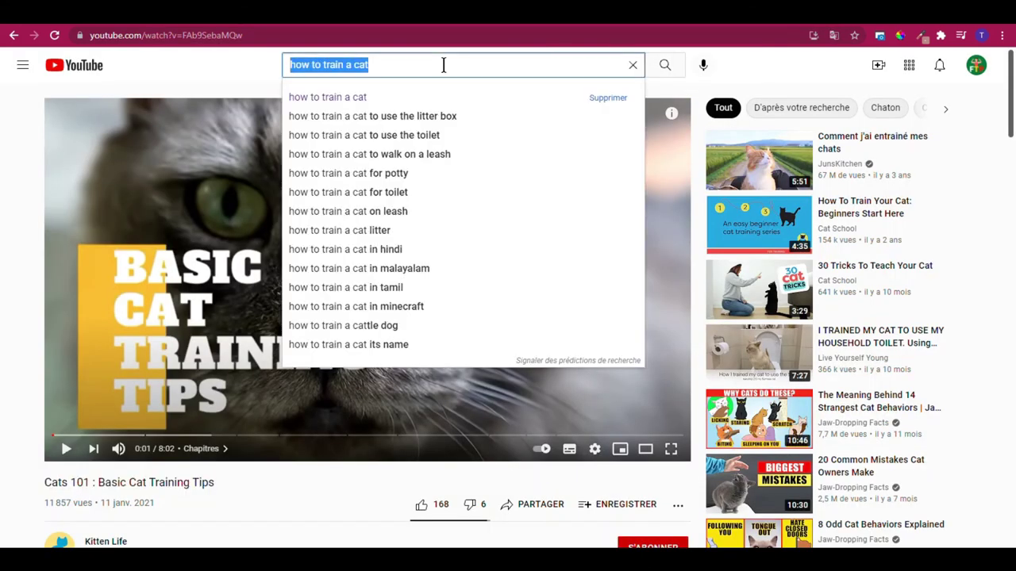
pyautogui.click(447, 119)
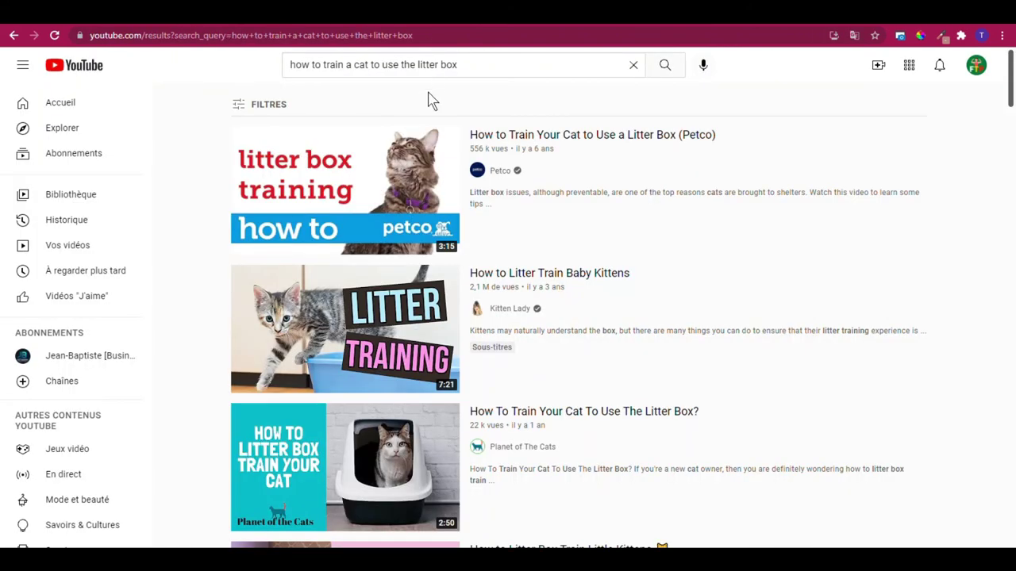
pyautogui.click(238, 104)
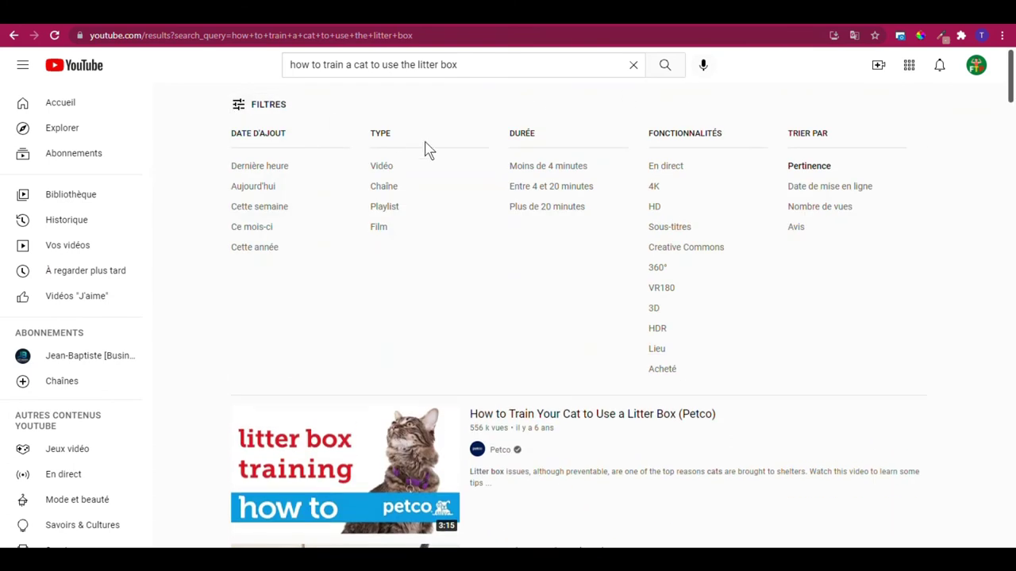
pyautogui.click(227, 109)
pyautogui.click(227, 109)
pyautogui.click(677, 248)
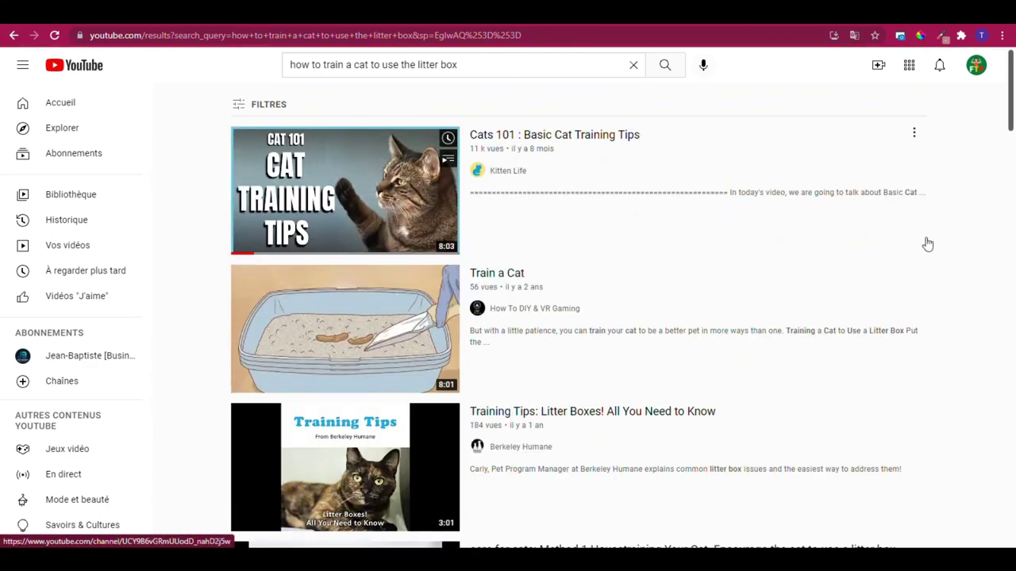
# Step: Scroll through the Creative Commons results, then return to the YouTube home feed
pyautogui.click(1013, 218)
pyautogui.moveTo(1013, 218); pyautogui.dragTo(1010, 444)
pyautogui.scroll(15, 1009, 444)
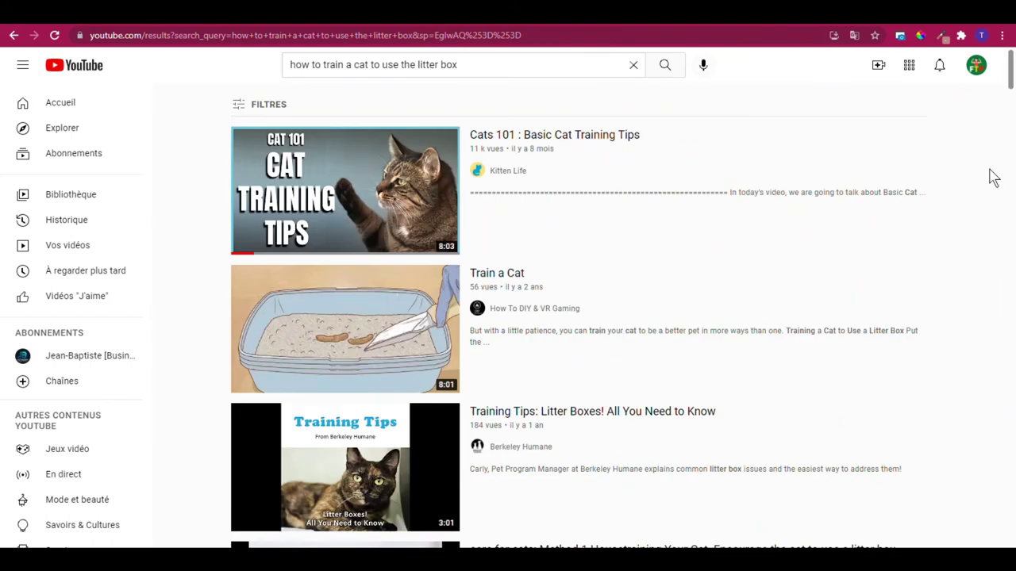
pyautogui.click(70, 102)
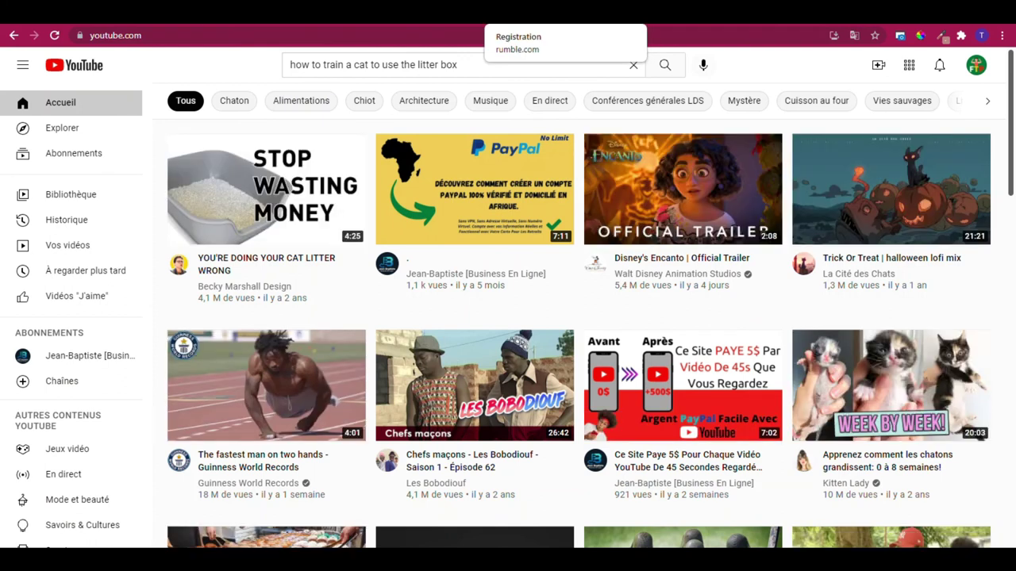
# Step: Open Account Overview ($0.00 balance), attempt a cash out, and dismiss the $50 minimum warning
pyautogui.moveTo(534, 230)
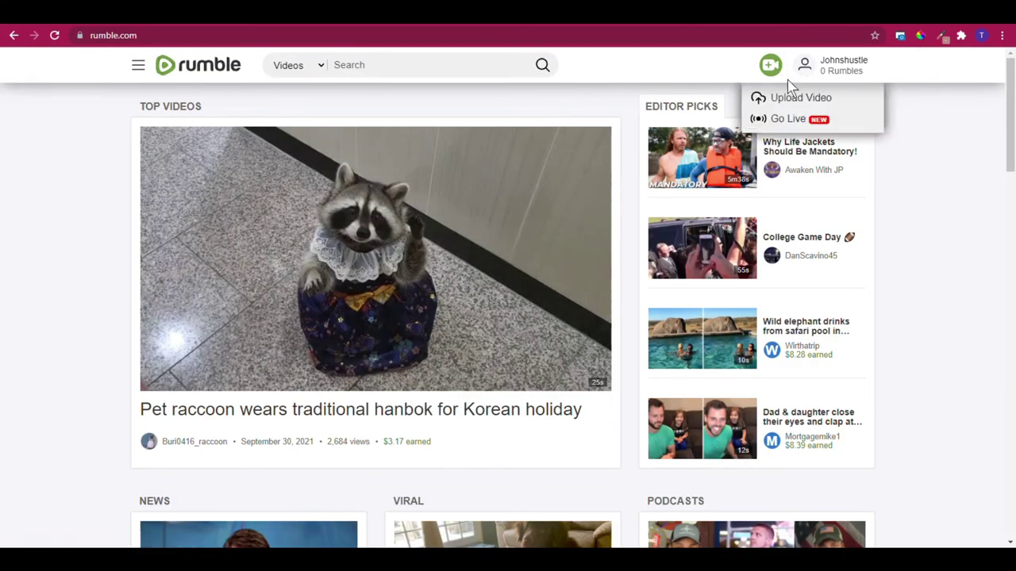
pyautogui.click(820, 70)
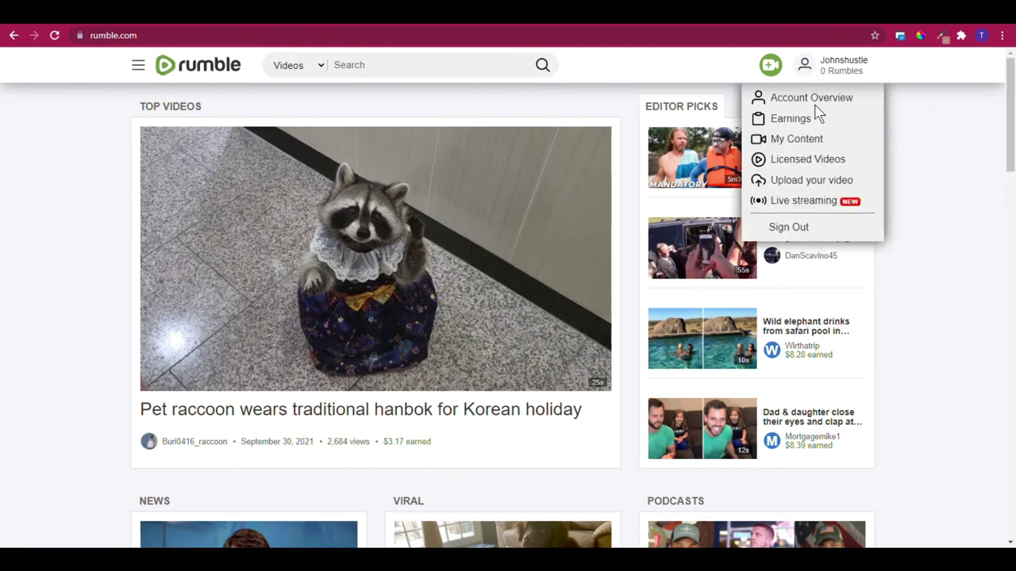
pyautogui.click(813, 103)
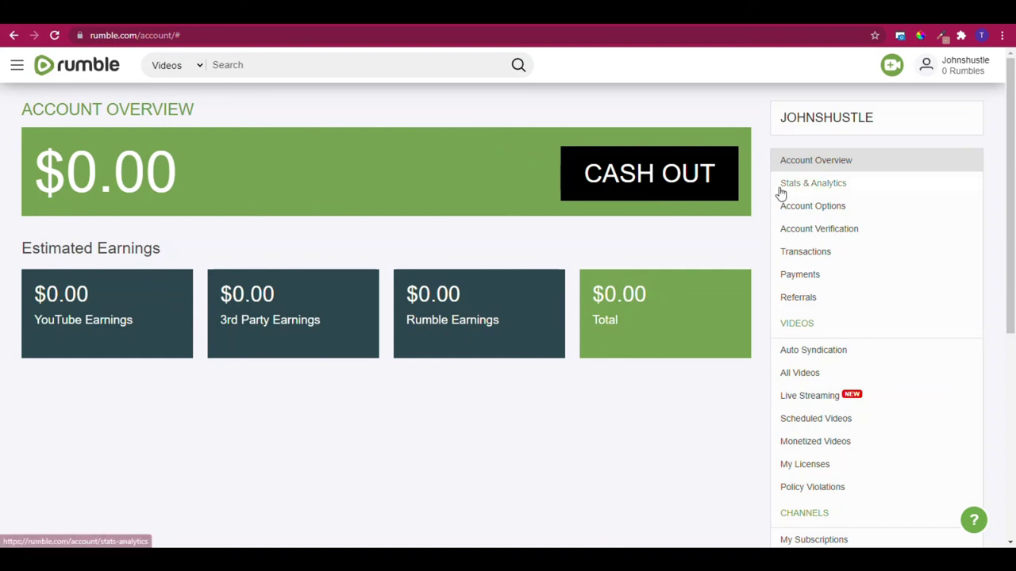
pyautogui.click(671, 179)
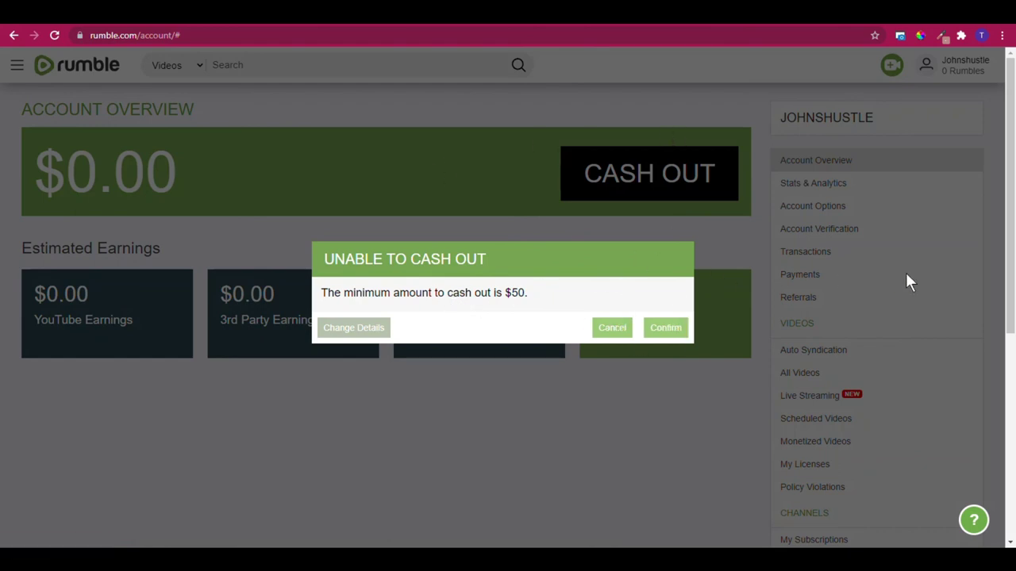
pyautogui.click(608, 329)
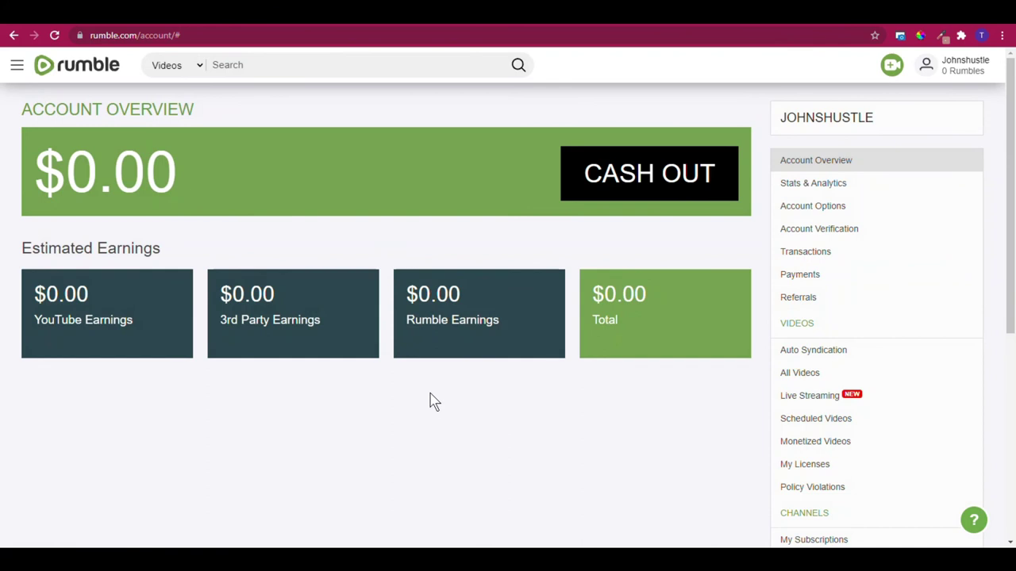
pyautogui.scroll(-3, 476, 397)
# Step: Review the $0.00 estimated earnings breakdown and close the left navigation sidebar
pyautogui.scroll(3, 576, 387)
pyautogui.scroll(-5, 594, 290)
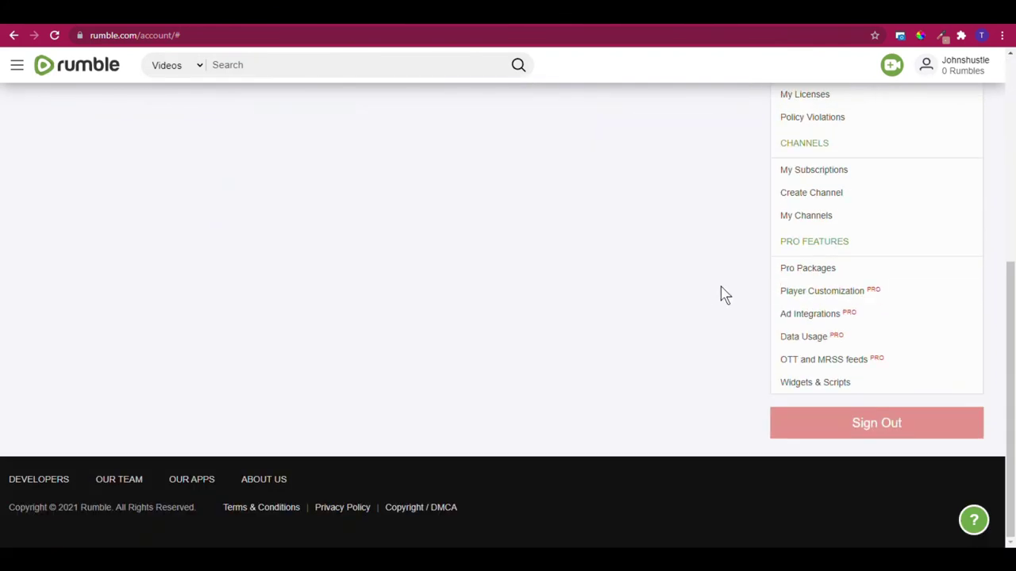
pyautogui.scroll(5, 544, 251)
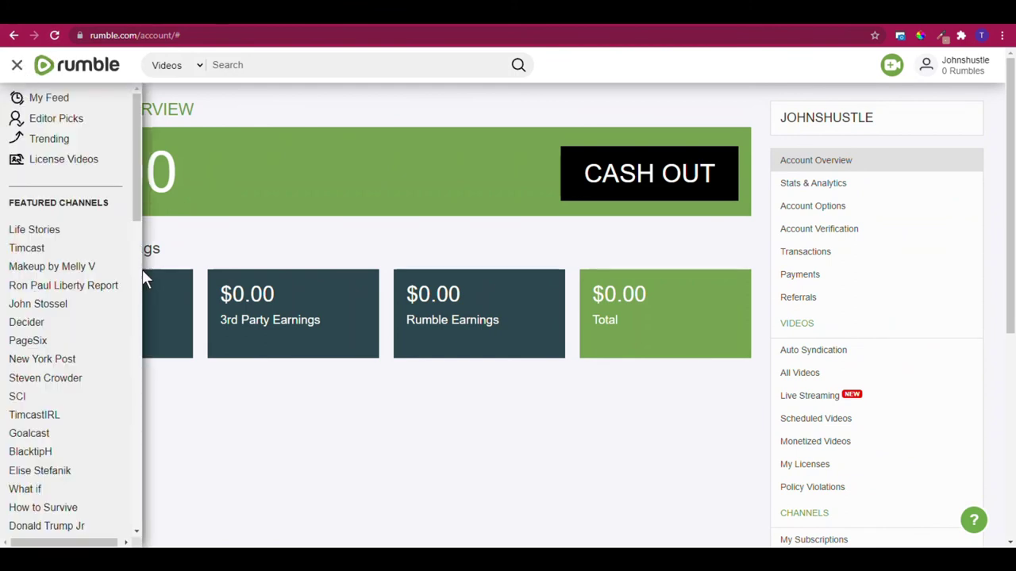
pyautogui.scroll(-3, 210, 433)
pyautogui.scroll(3, 739, 292)
pyautogui.click(16, 69)
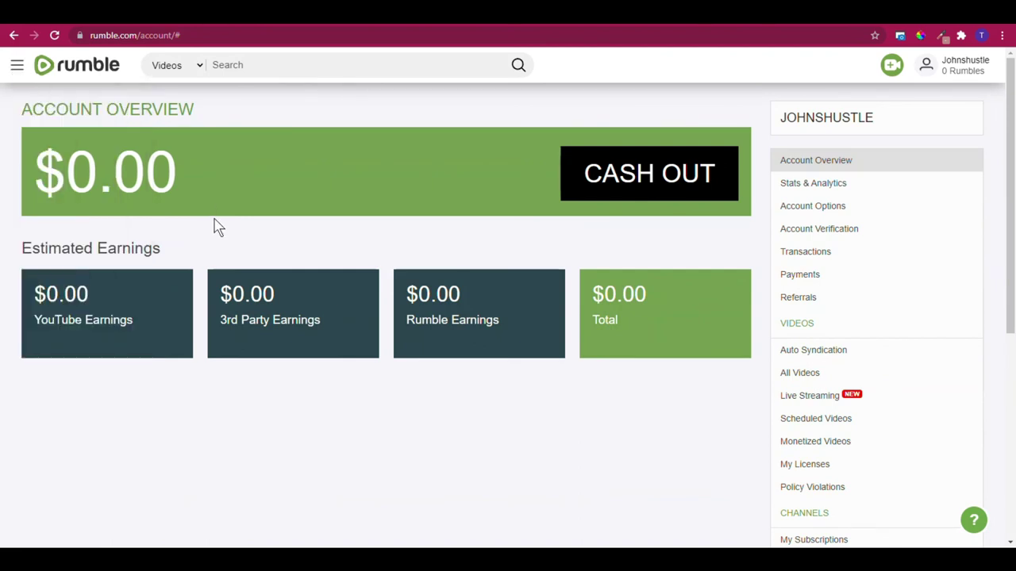
pyautogui.moveTo(1014, 131); pyautogui.dragTo(998, 181)
pyautogui.scroll(1, 837, 274)
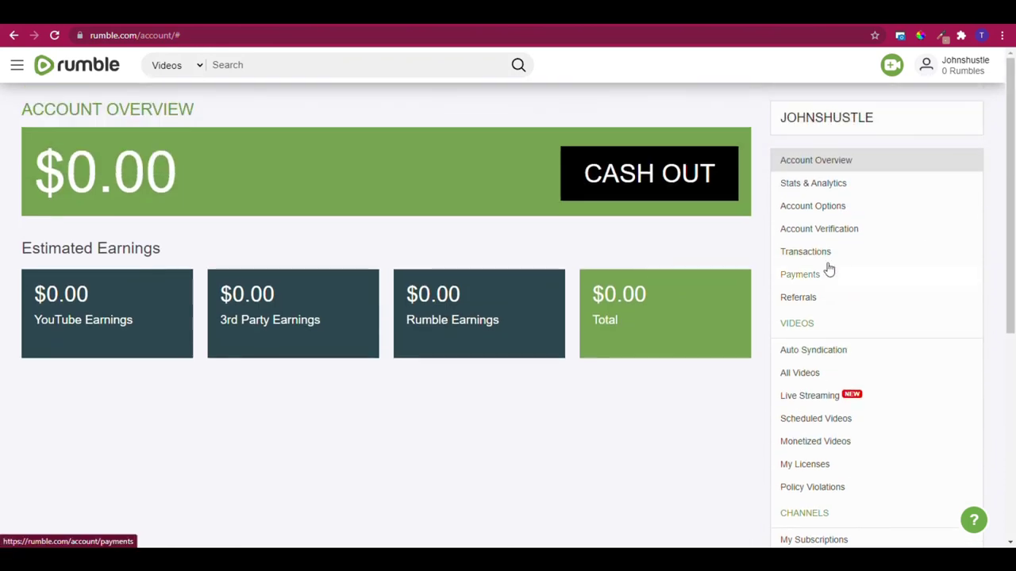
# Step: Switch the site search from Videos to Channel, then open and dismiss the upload menu
pyautogui.click(193, 66)
pyautogui.click(173, 90)
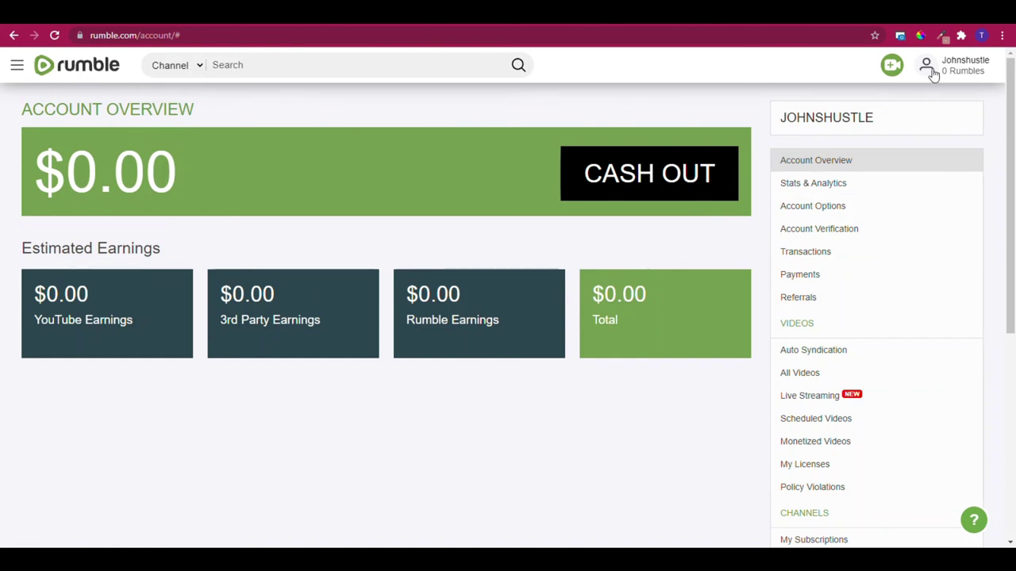
pyautogui.click(892, 65)
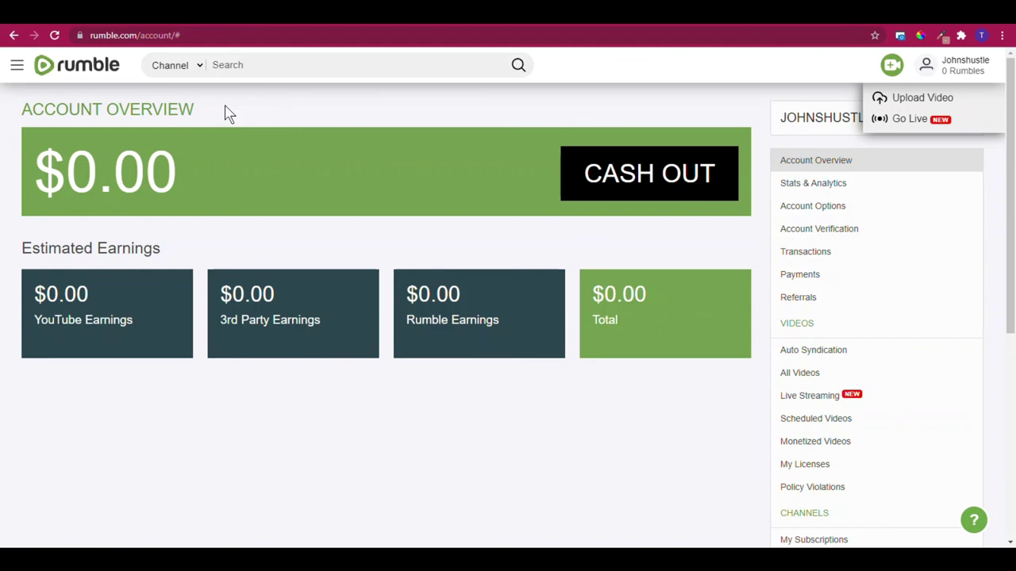
pyautogui.click(238, 115)
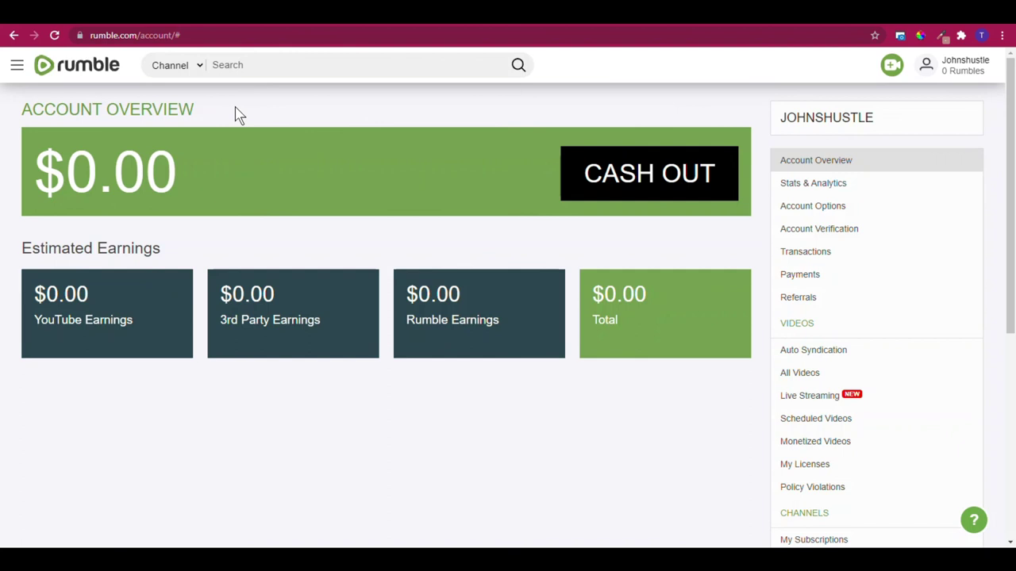